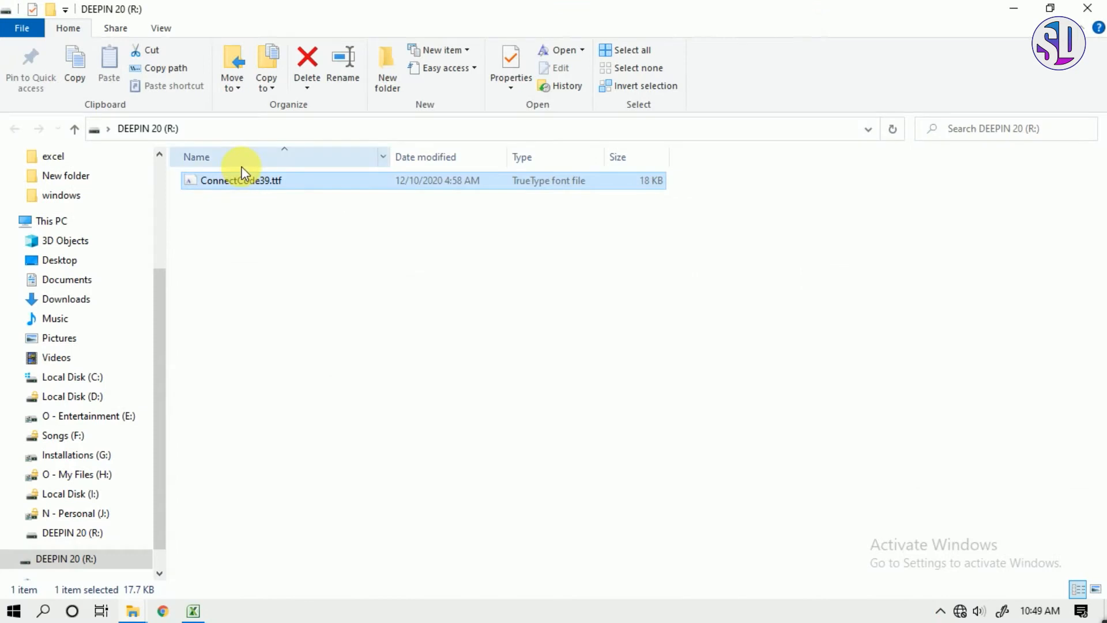
Install the ConnectCode39.ttf font from the DEEPIN 20 (R:) drive.
right_click(239, 186)
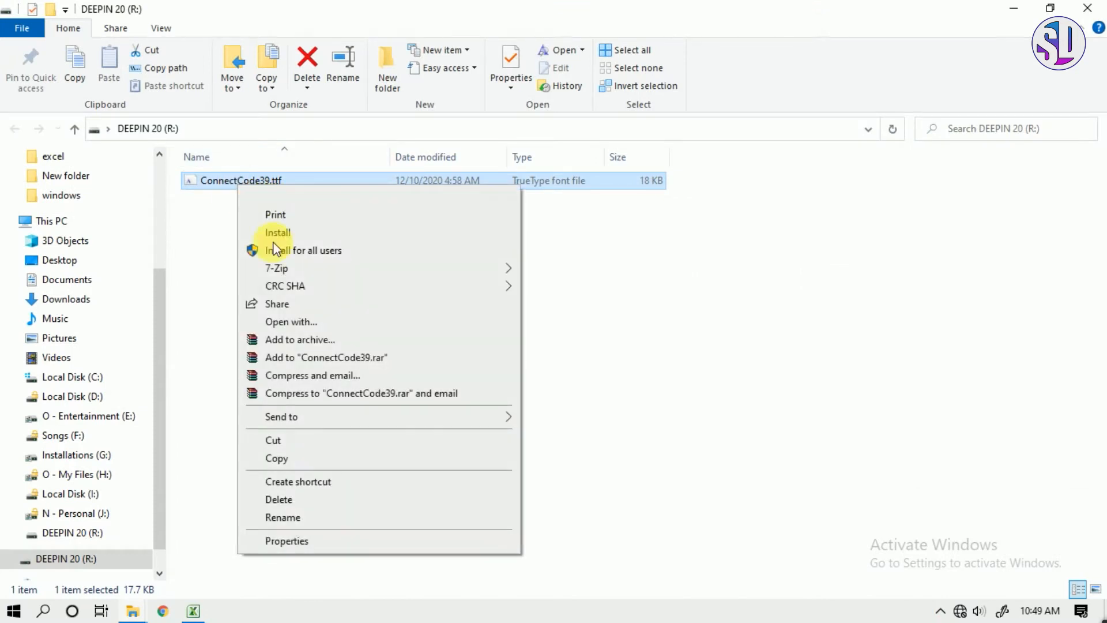
click(344, 234)
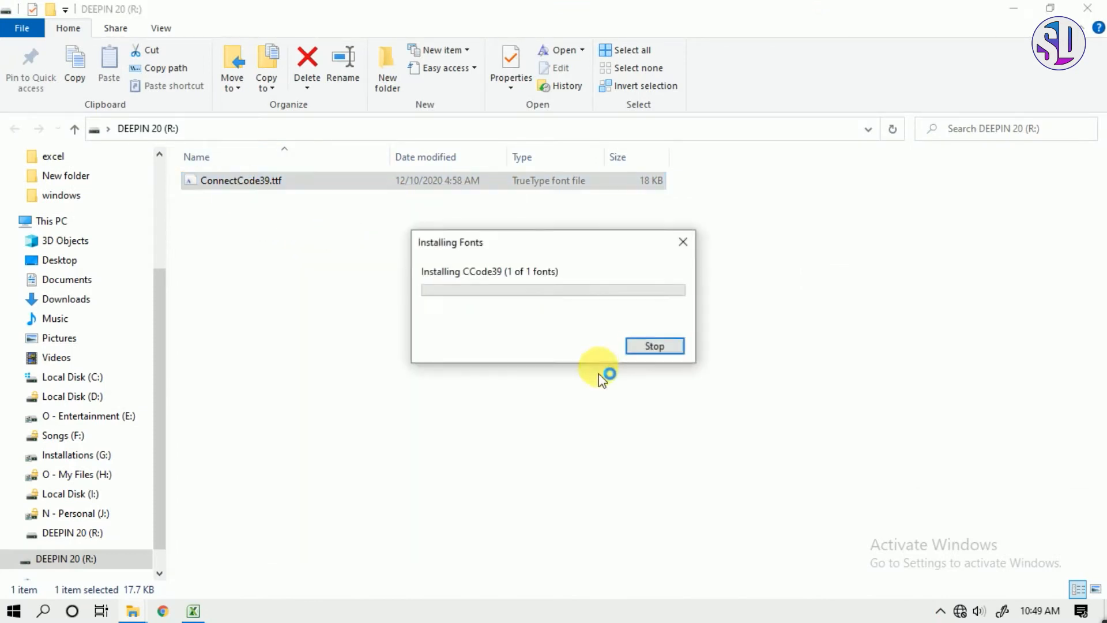
Copy ConnectCode39.ttf into the Fonts folder under Windows on Local Disk (C:).
right_click(268, 180)
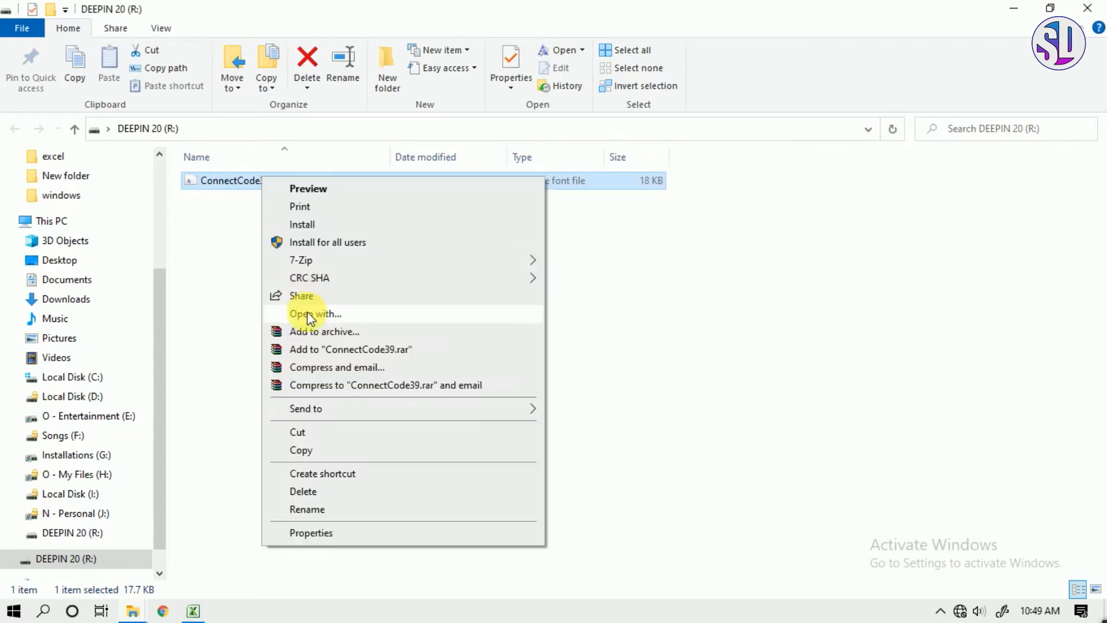
click(299, 448)
click(95, 377)
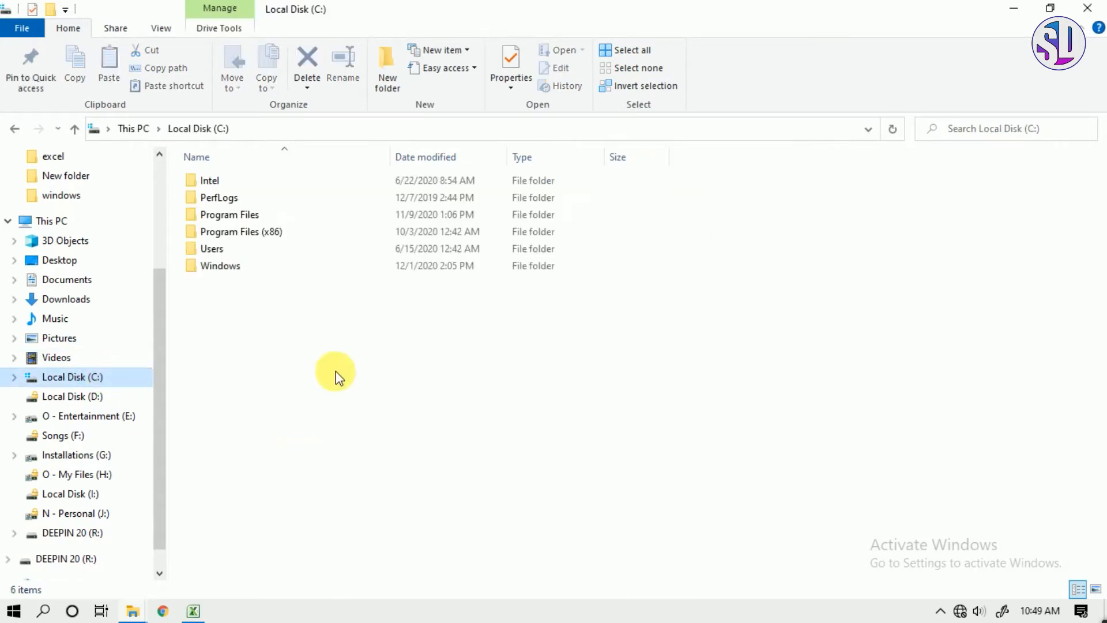
double_click(235, 264)
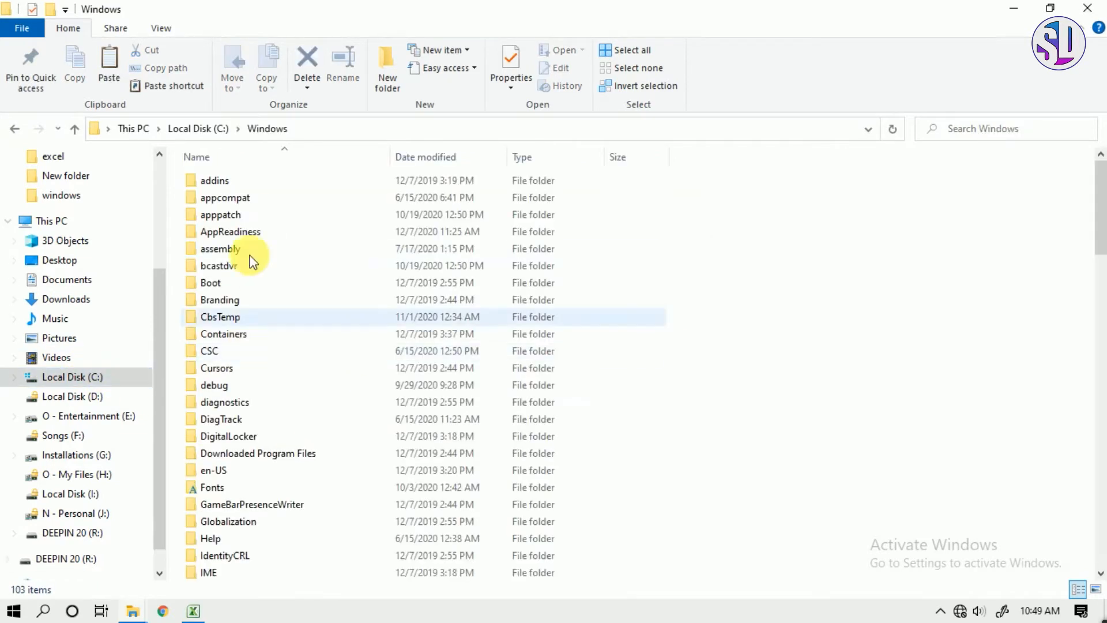
double_click(213, 487)
right_click(537, 230)
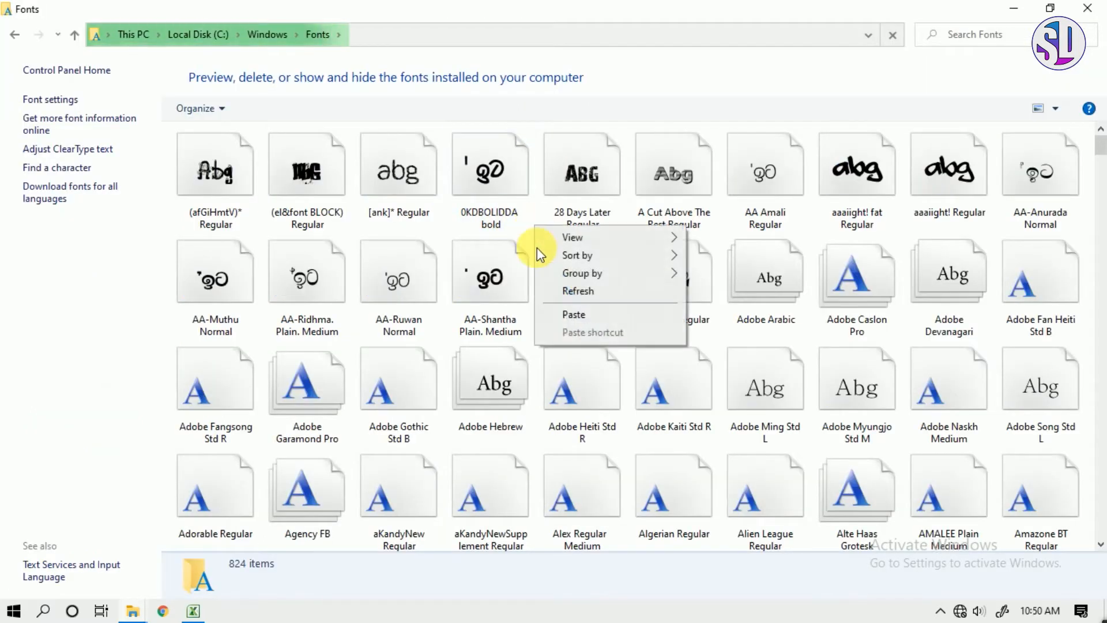
click(573, 314)
click(578, 318)
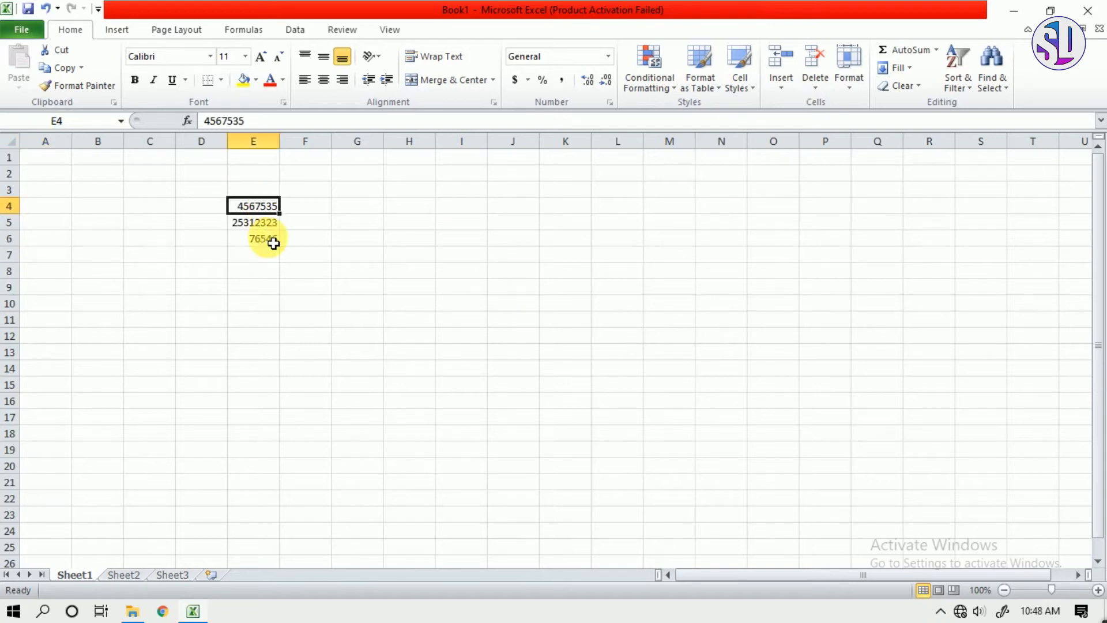
key(Down)
click(266, 244)
drag(261, 207, 267, 243)
click(268, 243)
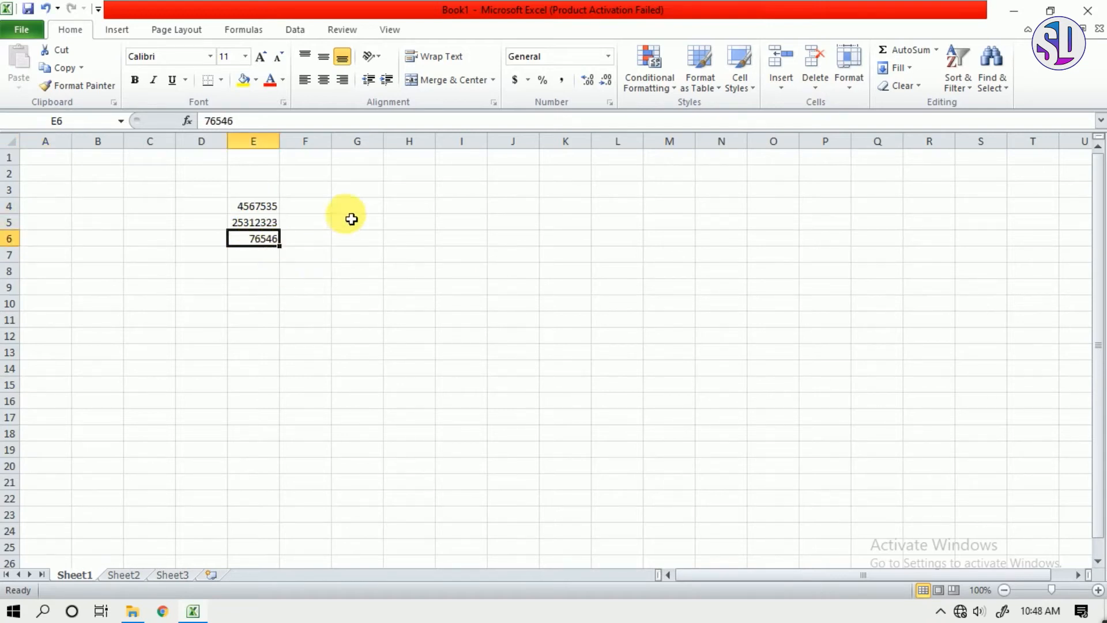
click(302, 223)
click(304, 238)
In the Excel workbook, enter the formula ="*"&E4&"*" in cell F4 to wrap the first number in asterisks.
click(302, 205)
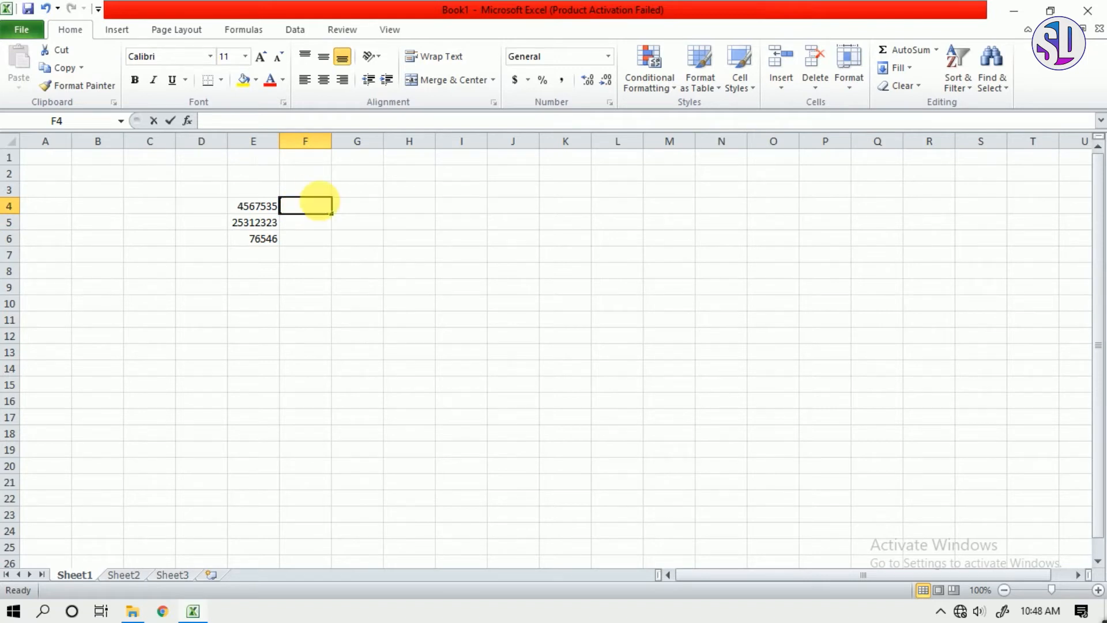
text(="*)
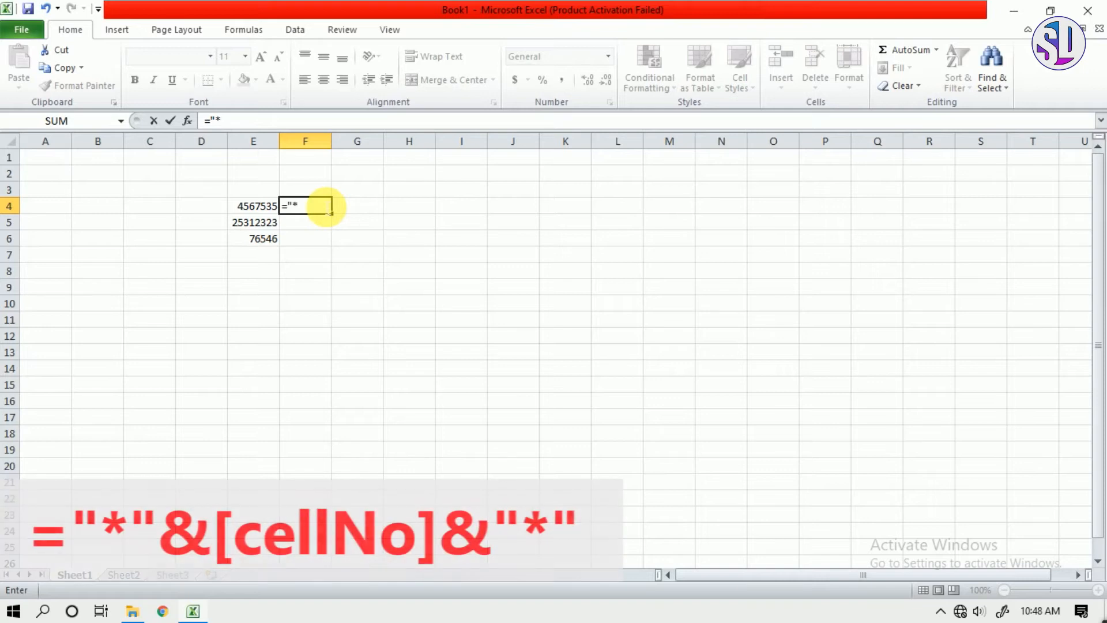
text("&)
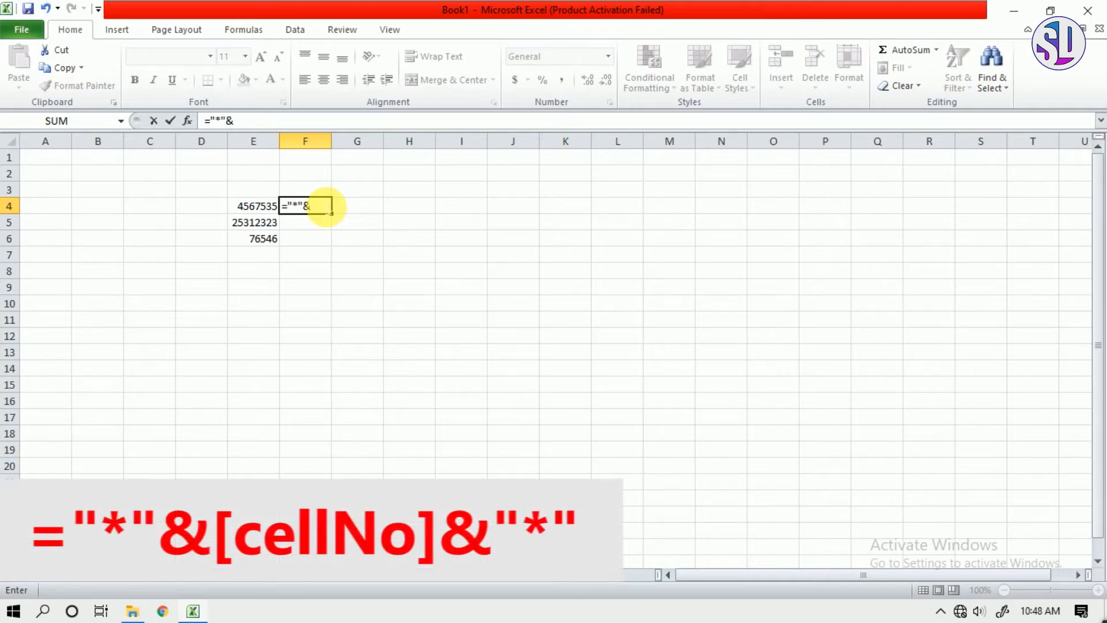
click(254, 209)
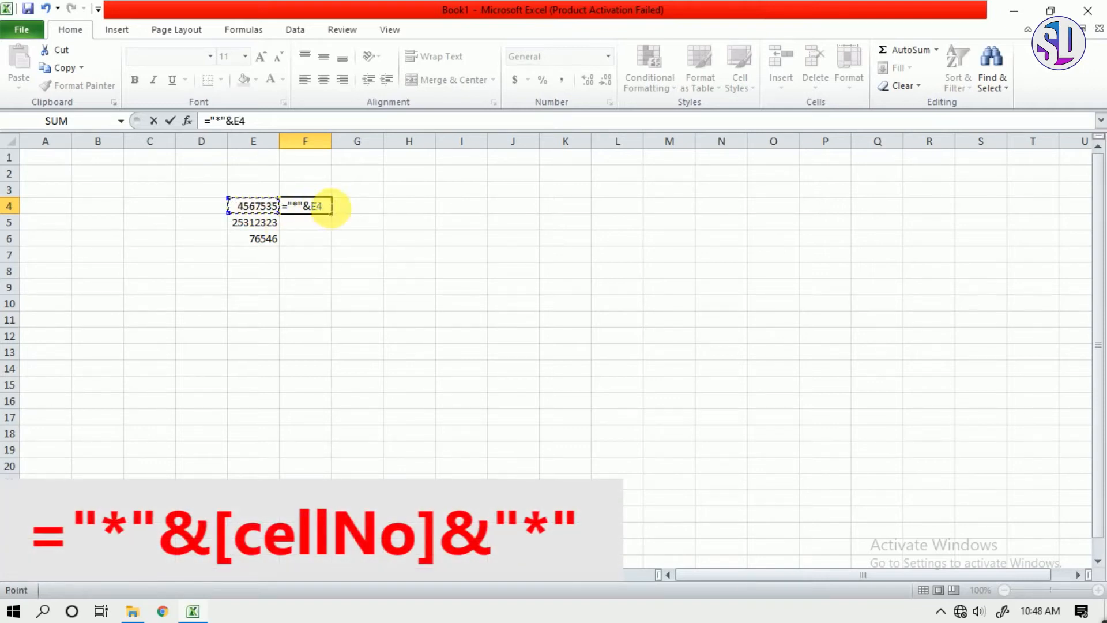
text(&)
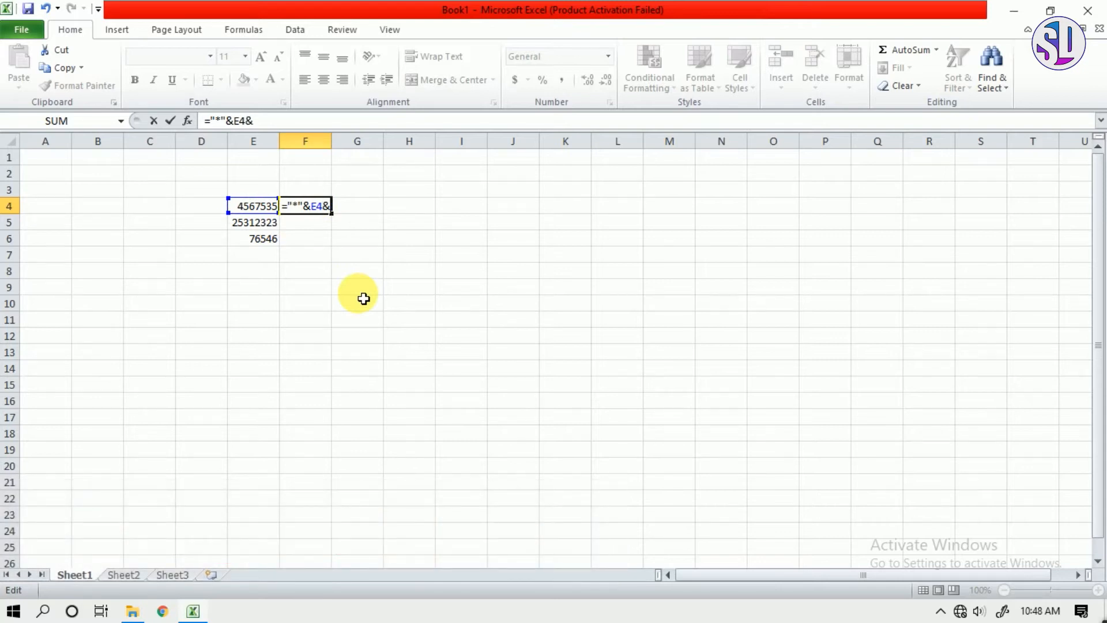
text("*")
key(Return)
Fill the asterisk formula from F4 down beside the remaining numbers in column E.
click(270, 212)
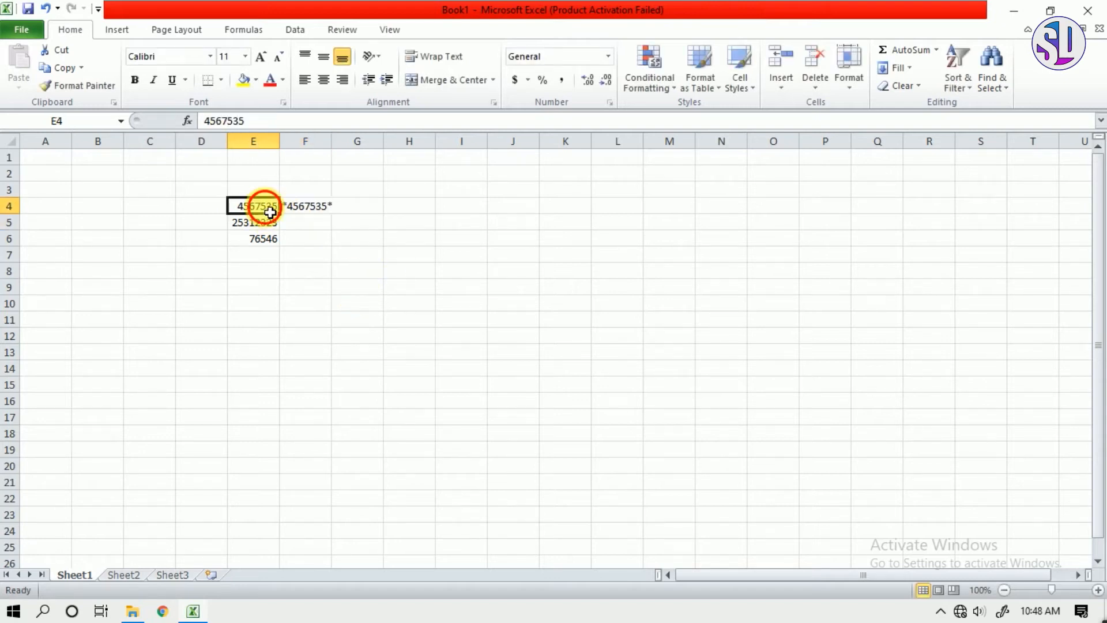
click(297, 208)
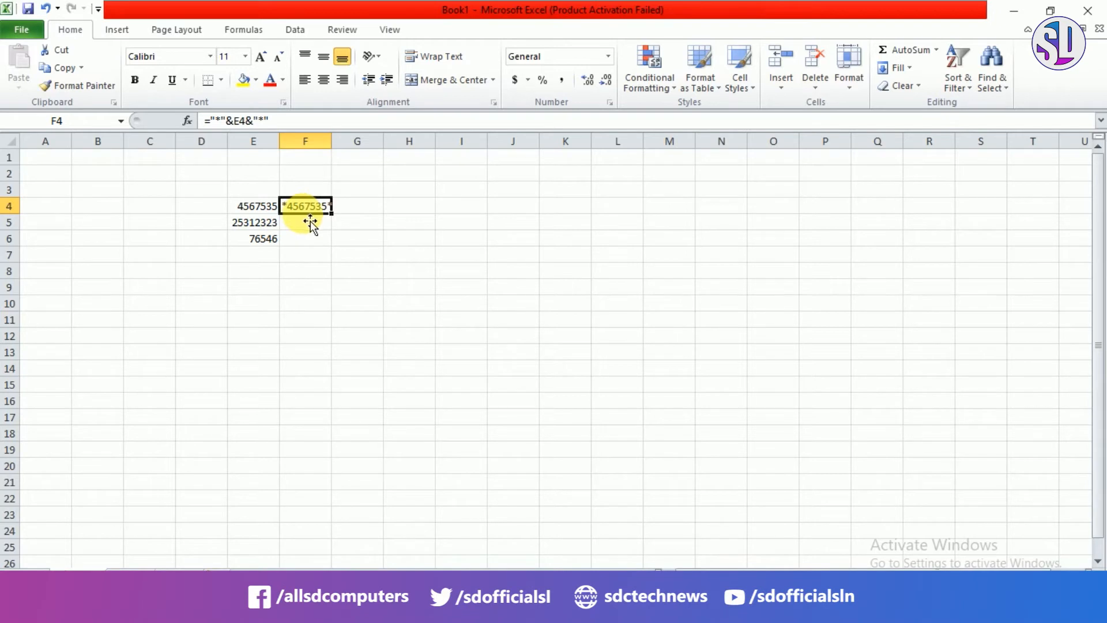
drag(330, 214, 331, 252)
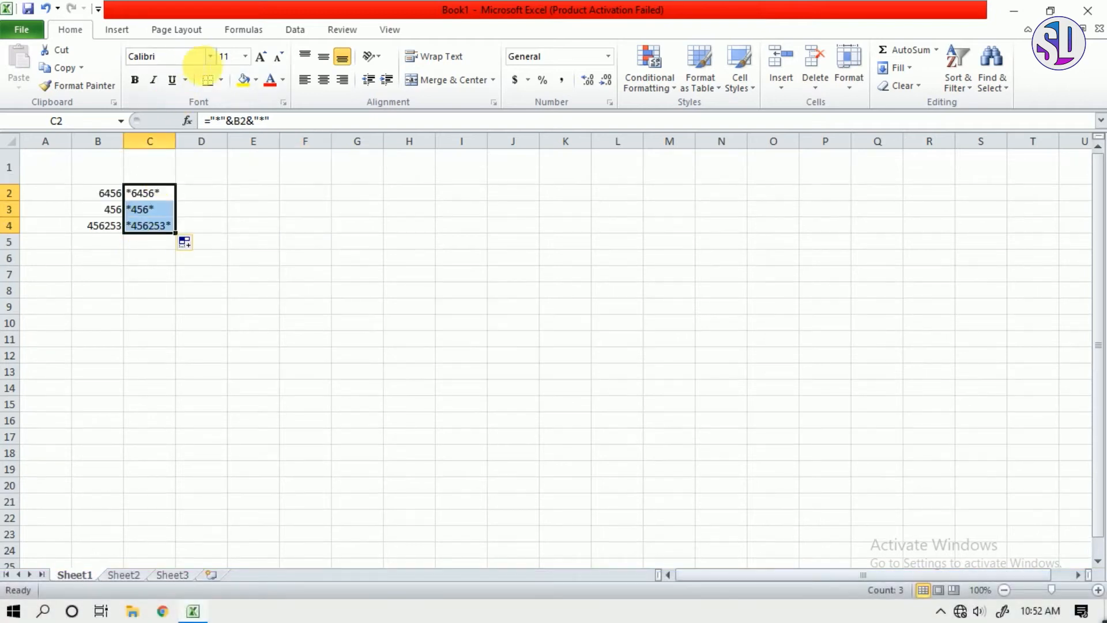
Apply the CCode39 barcode font to the formula cells C2:C4.
click(209, 56)
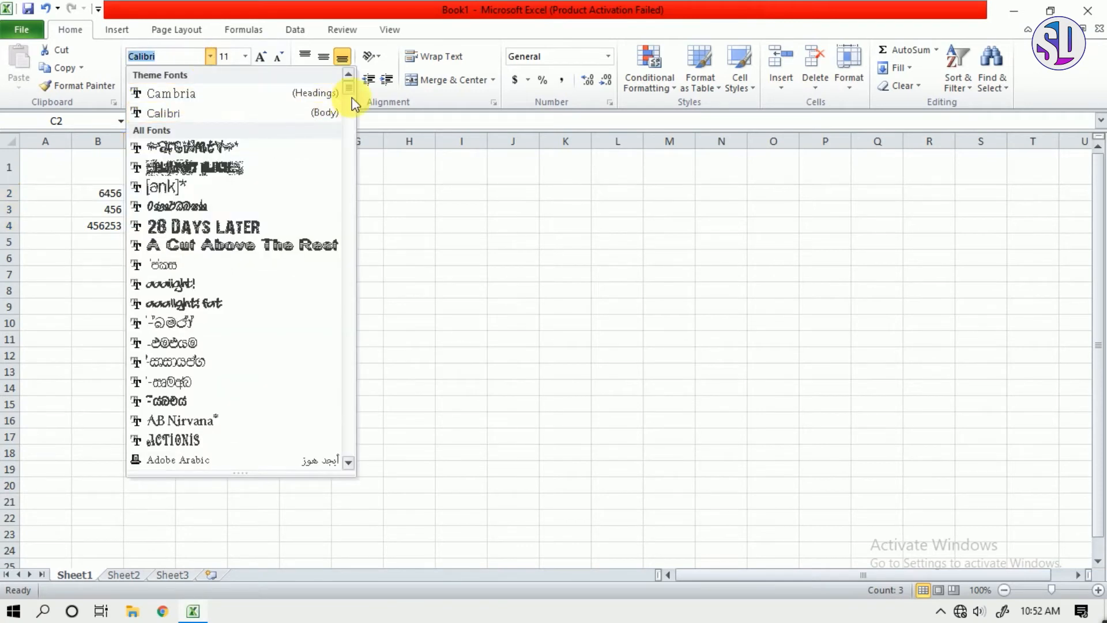
drag(350, 90, 351, 144)
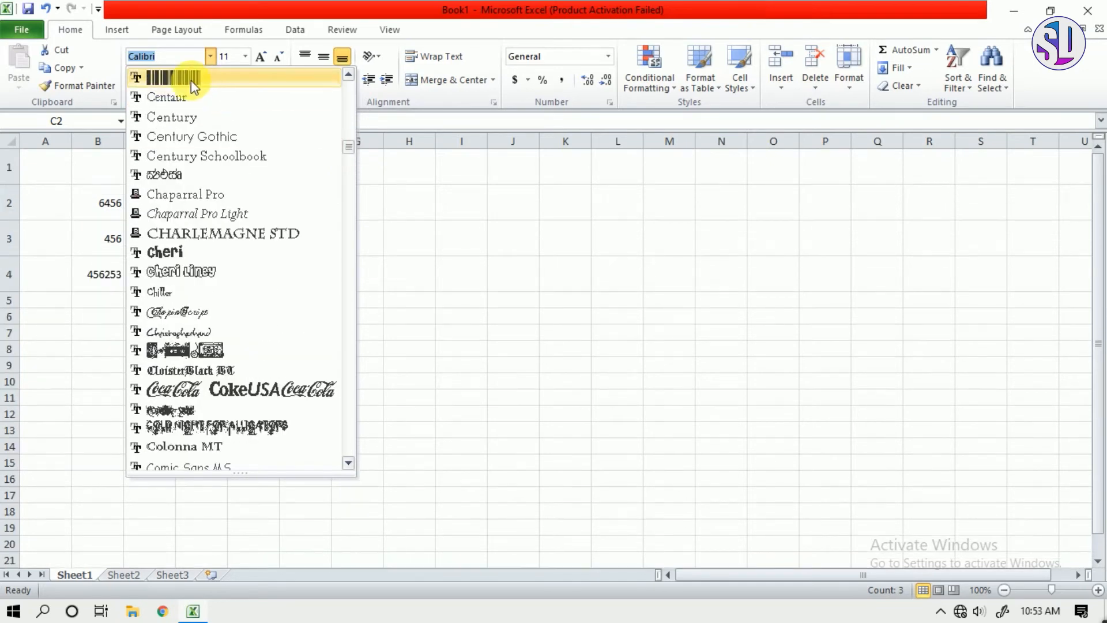
click(191, 81)
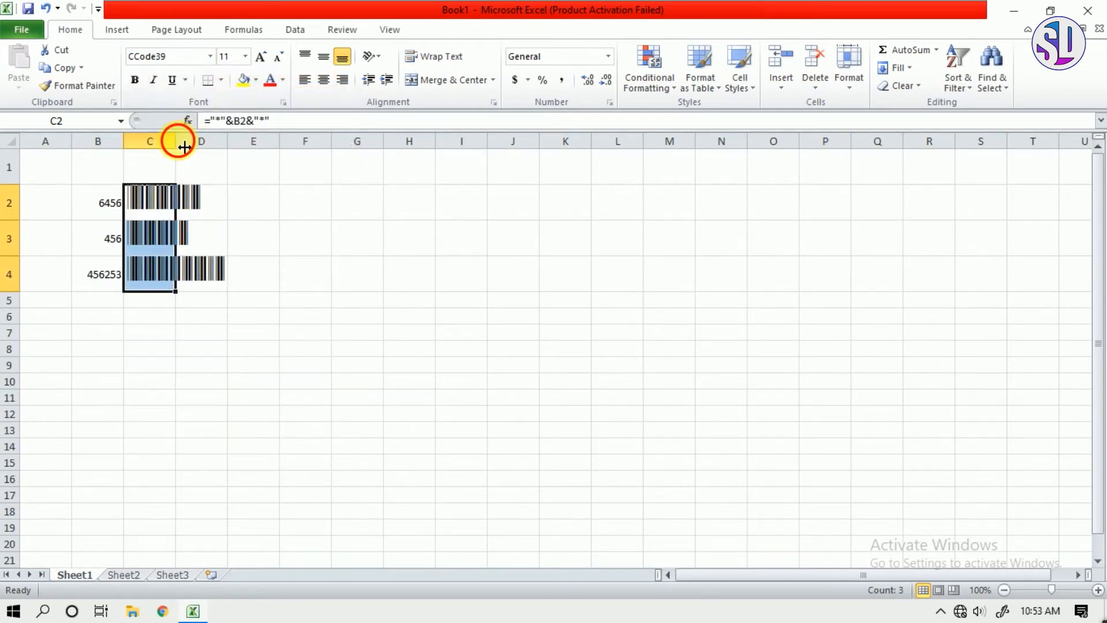
Widen column C to roughly twice its width and set the font size of the barcodes in C2:C4 to 20.
drag(176, 141, 248, 144)
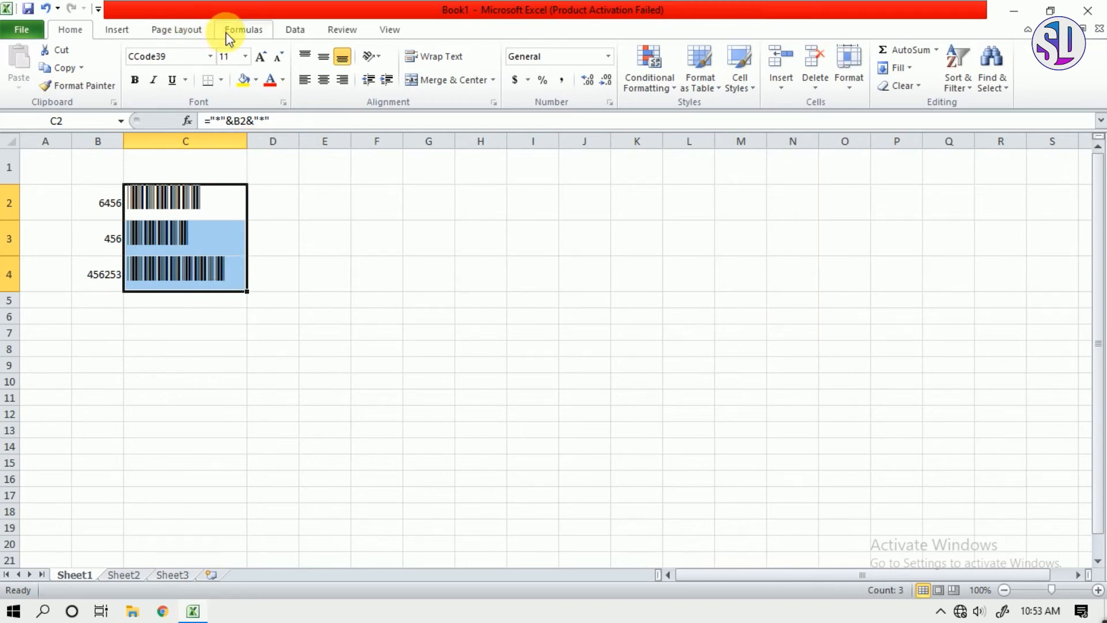
click(245, 56)
click(230, 184)
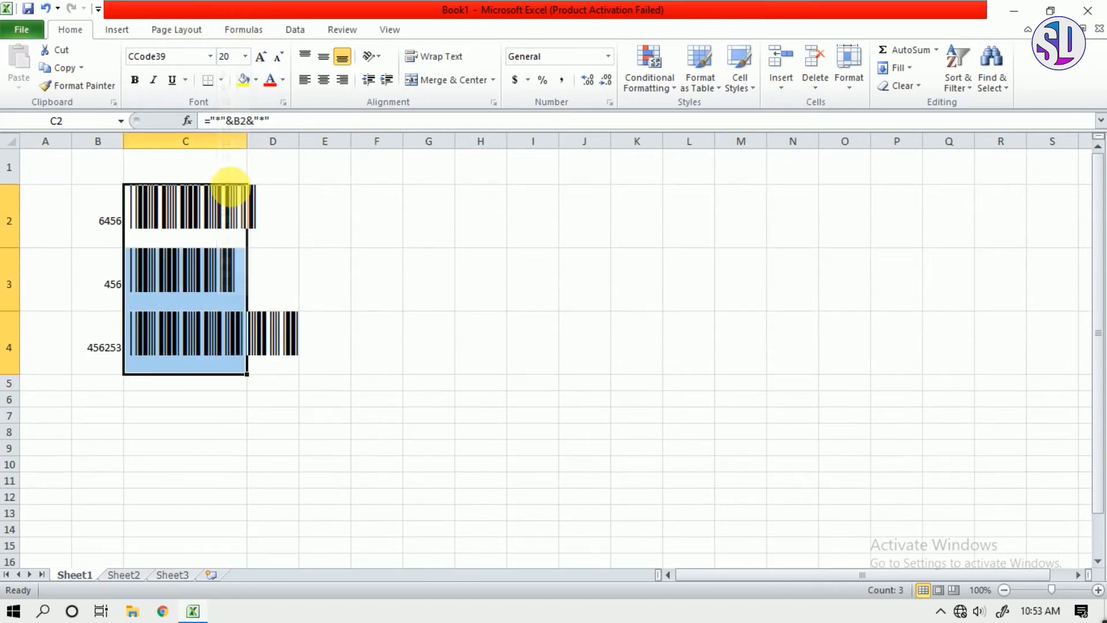
click(235, 235)
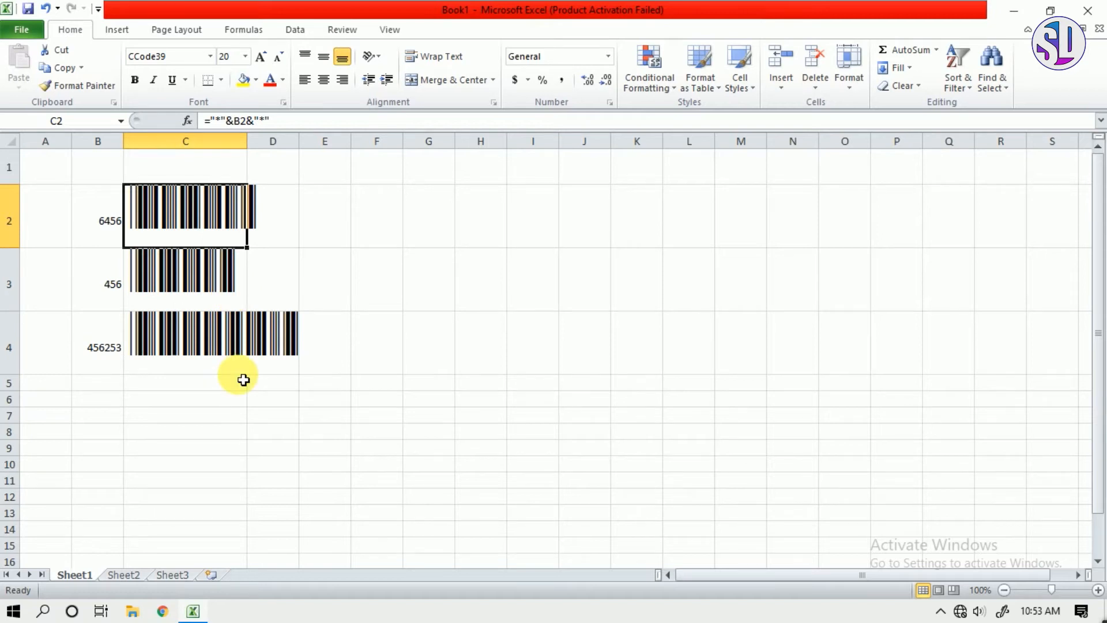
Enter the label Computers in cell E16 and widen columns E and F.
scroll(240, 358, down, 3)
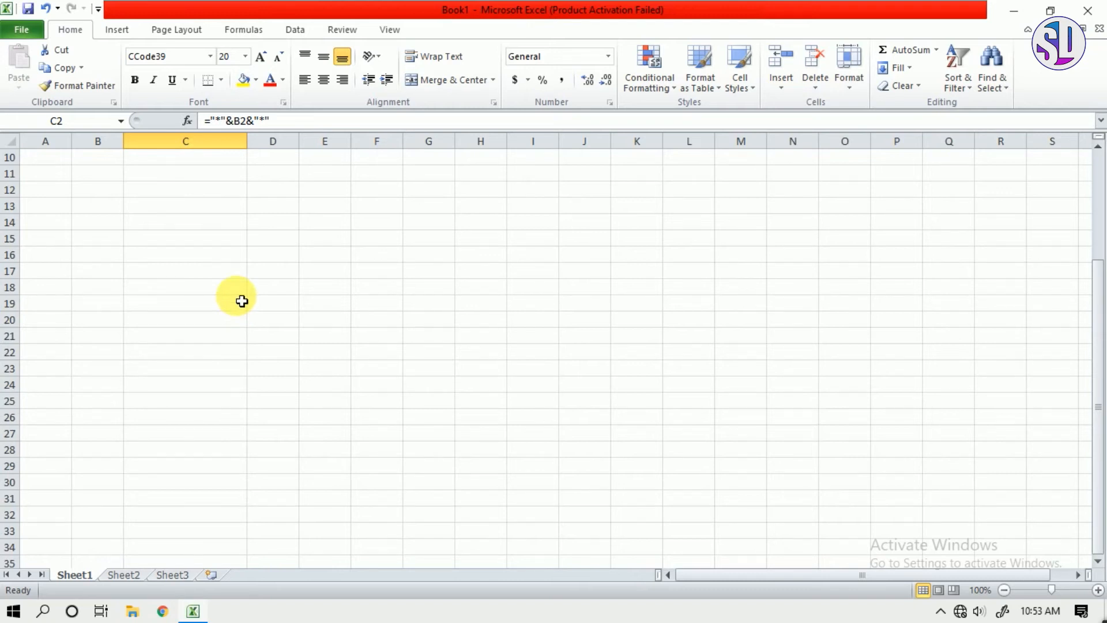
click(335, 266)
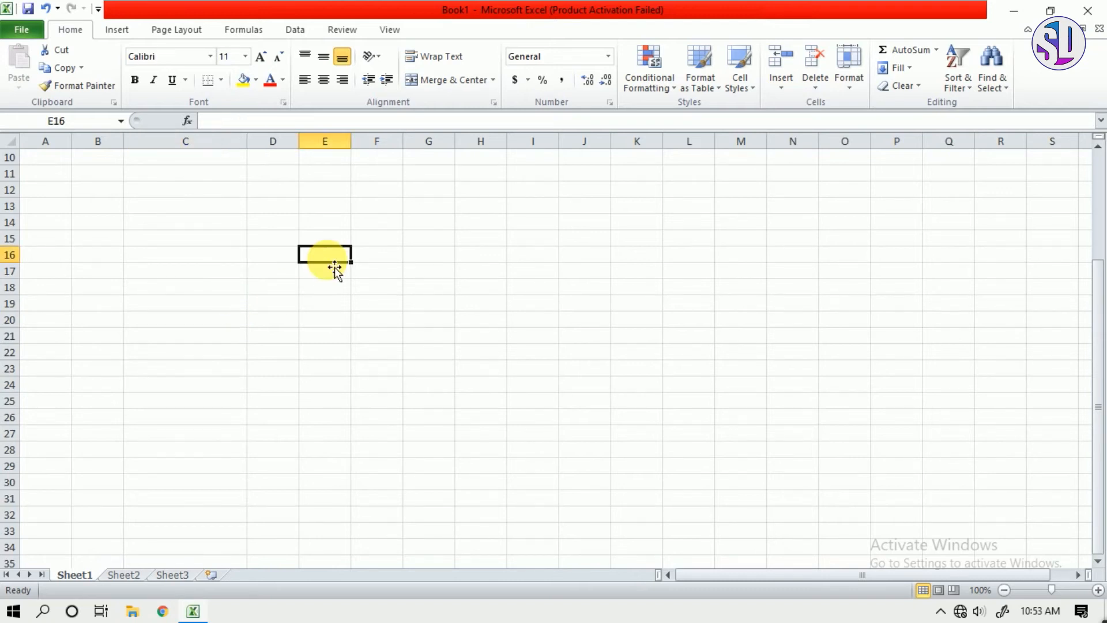
text(Compu)
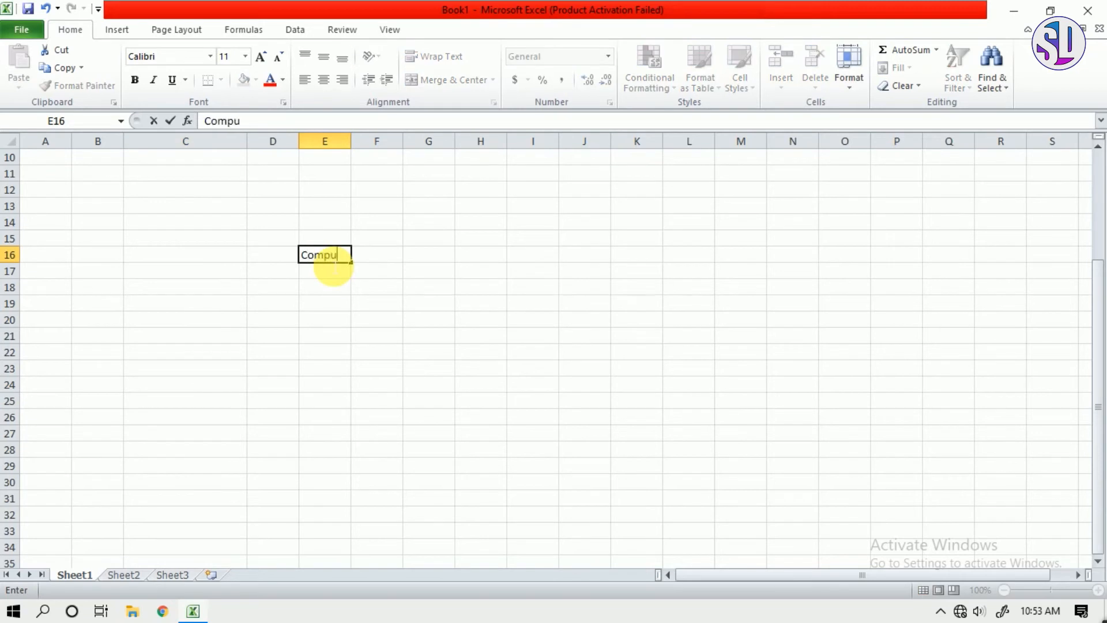
text(ters)
click(362, 261)
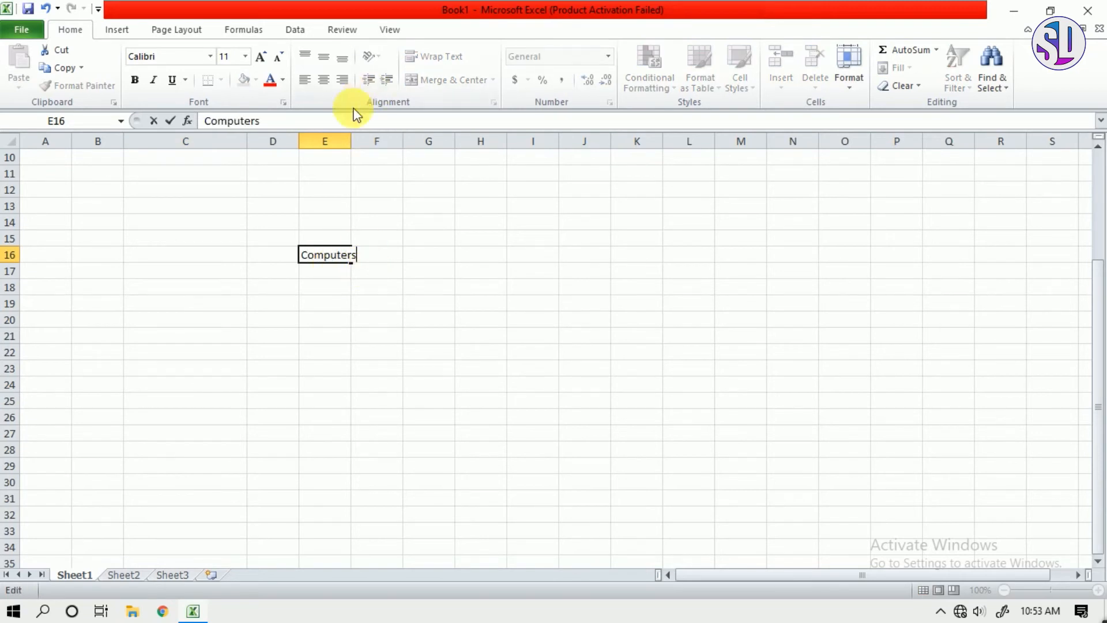
click(364, 142)
drag(352, 142, 459, 144)
Enter the list items Laptop, Desktop and Palmtop in cells O21 to O23.
click(895, 334)
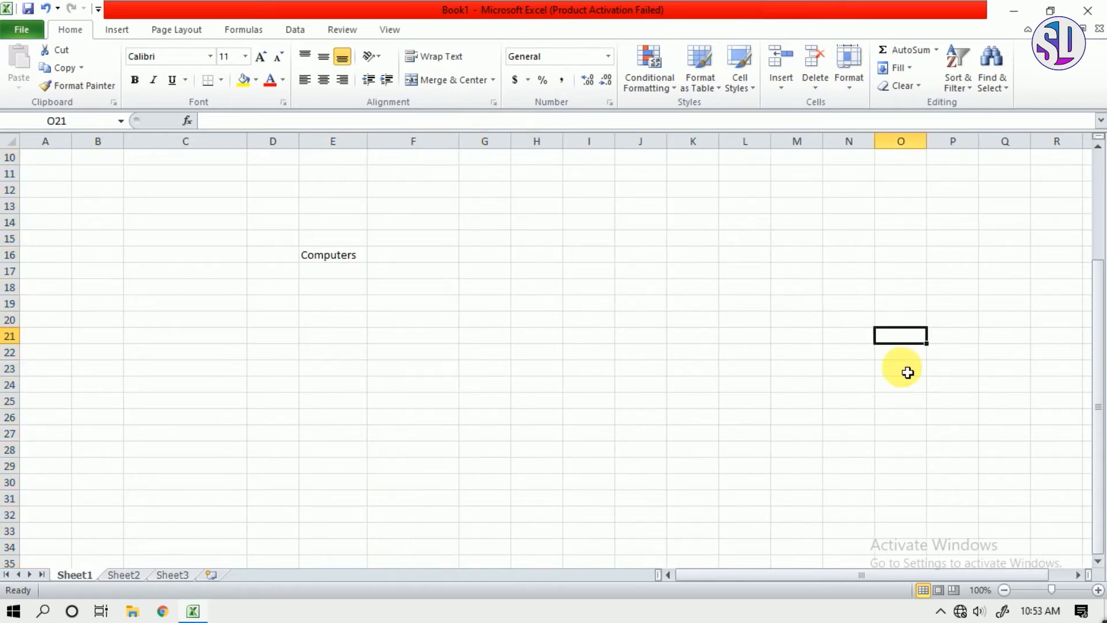
text(:a)
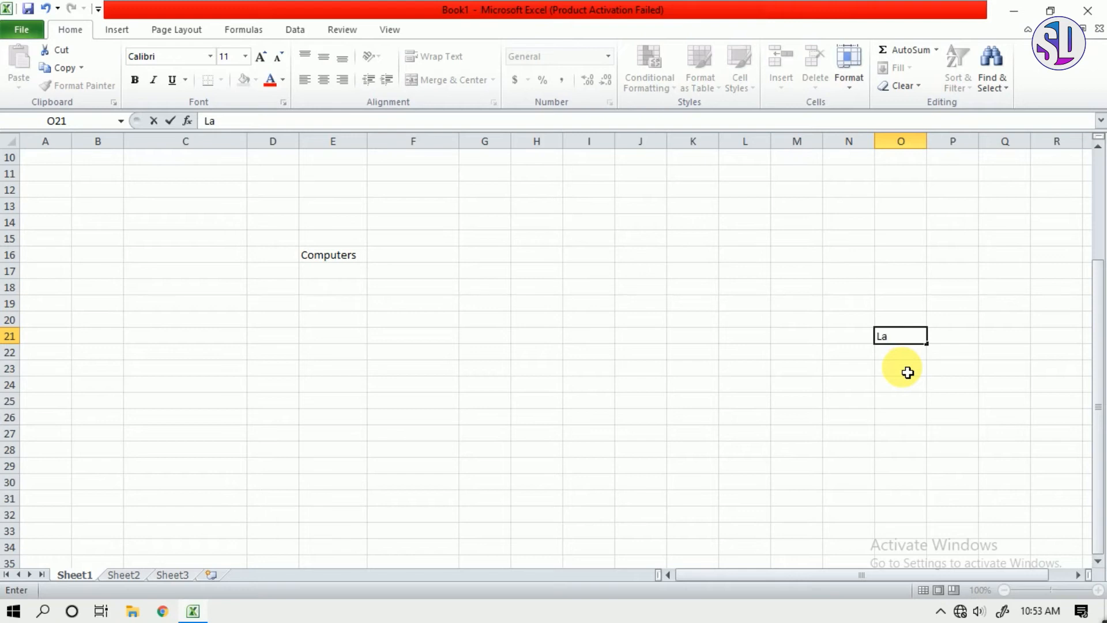
text(ptop)
key(Return)
text(Desktop)
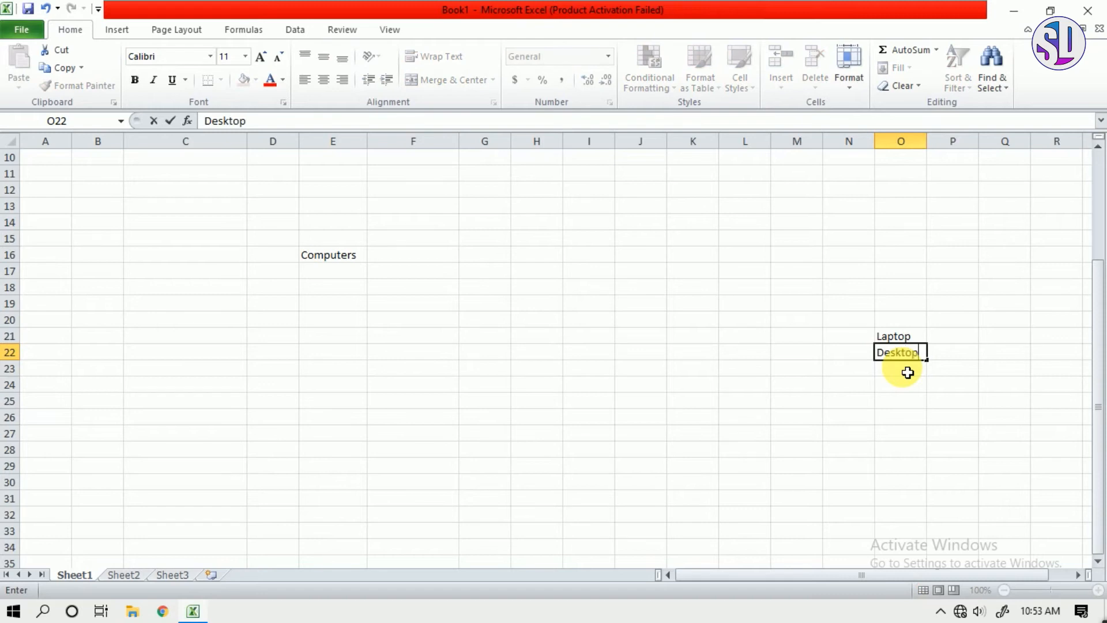
key(Return)
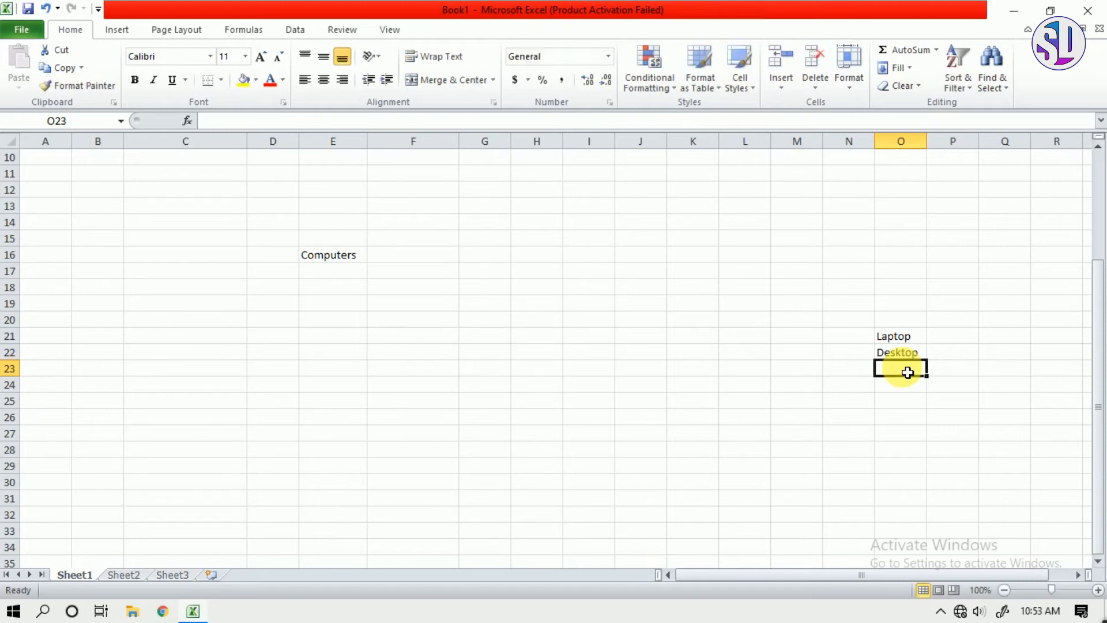
text(Palm)
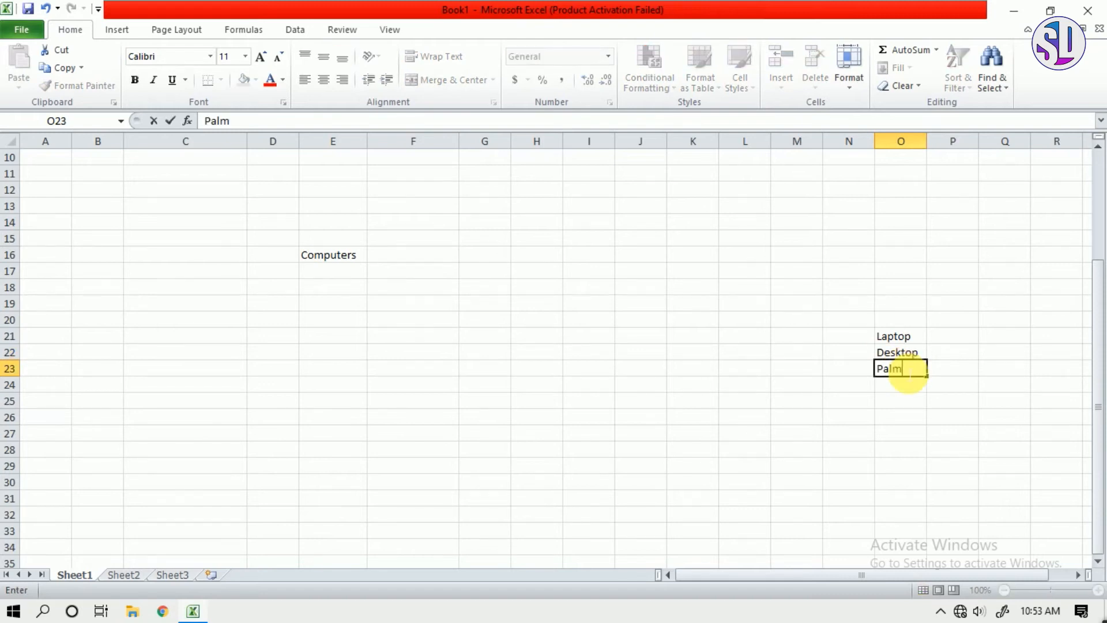
text(top)
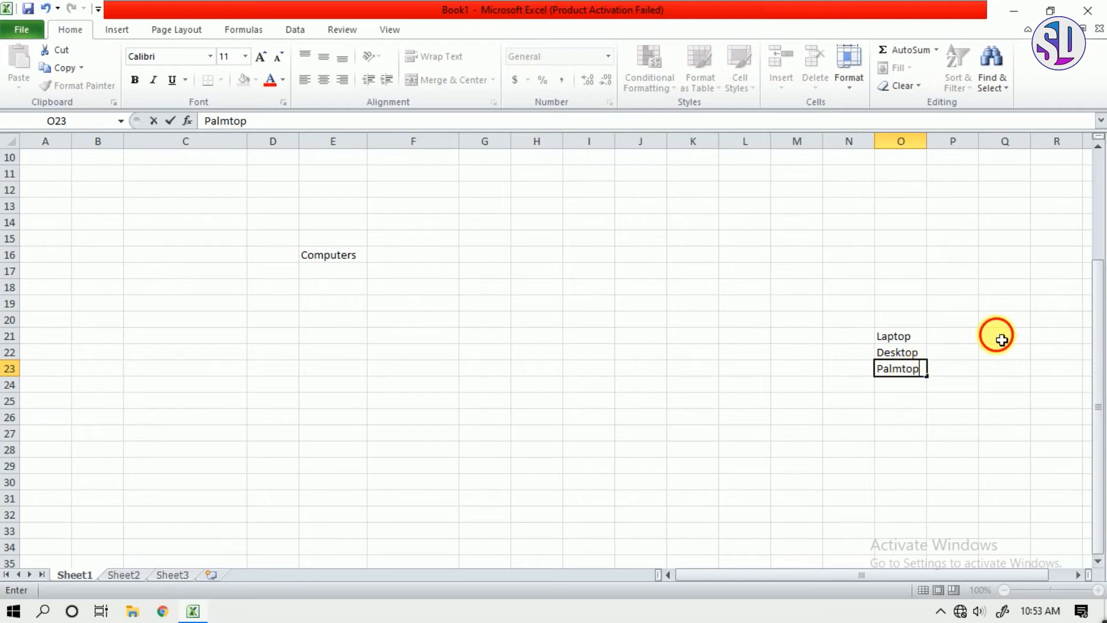
click(996, 334)
drag(917, 338, 919, 363)
Add a data validation rule of type List to cell F16 with the source =$O$21:$O$23.
click(423, 256)
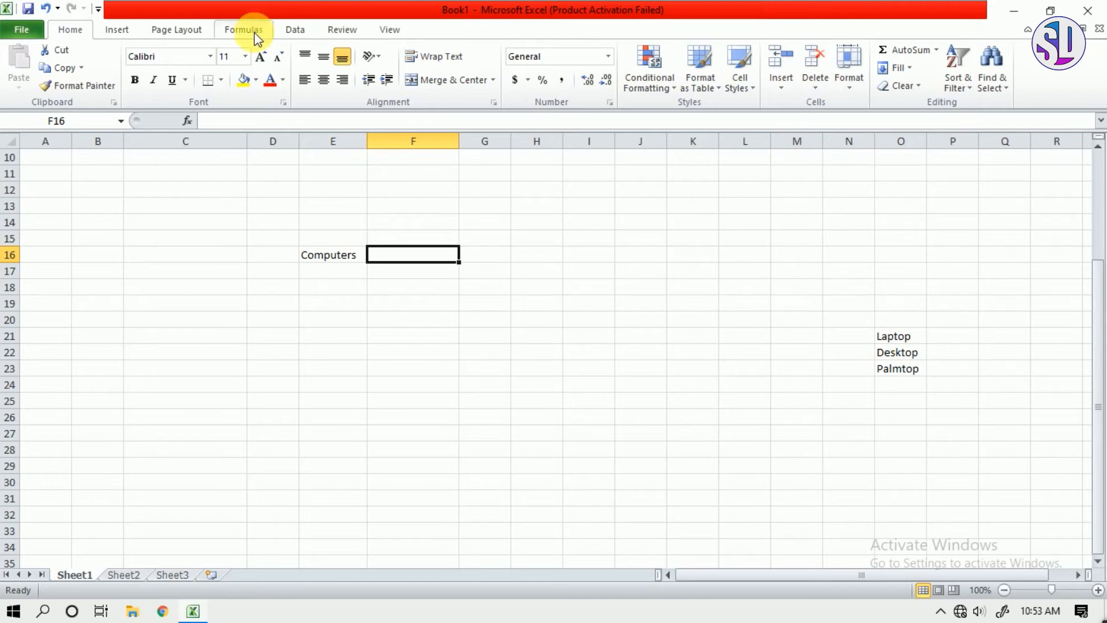
click(295, 29)
click(616, 73)
drag(469, 170, 464, 222)
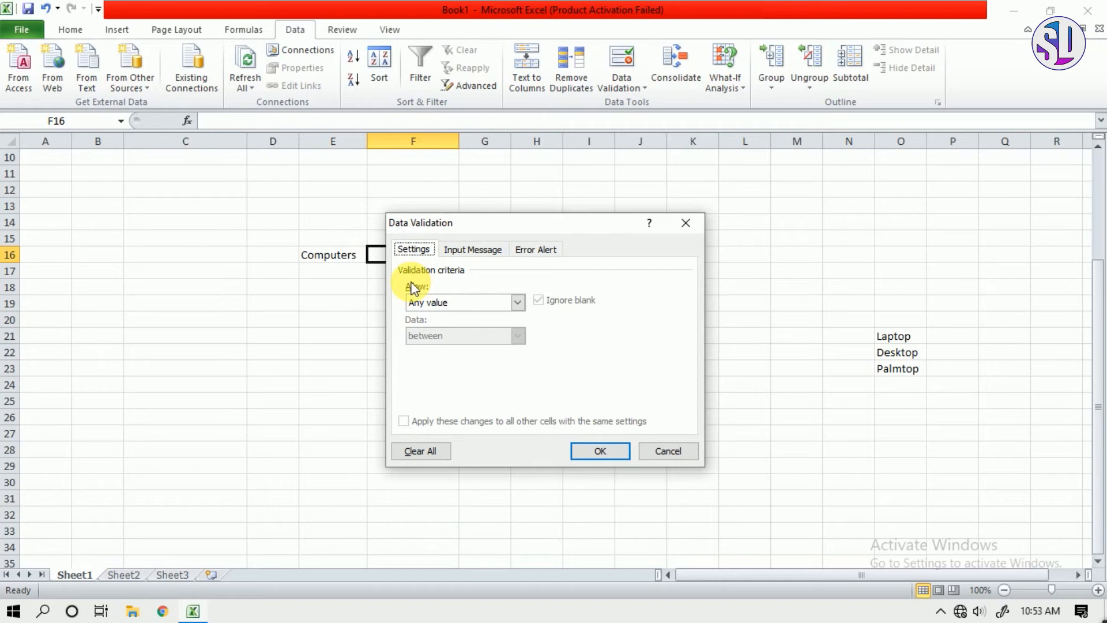
click(431, 301)
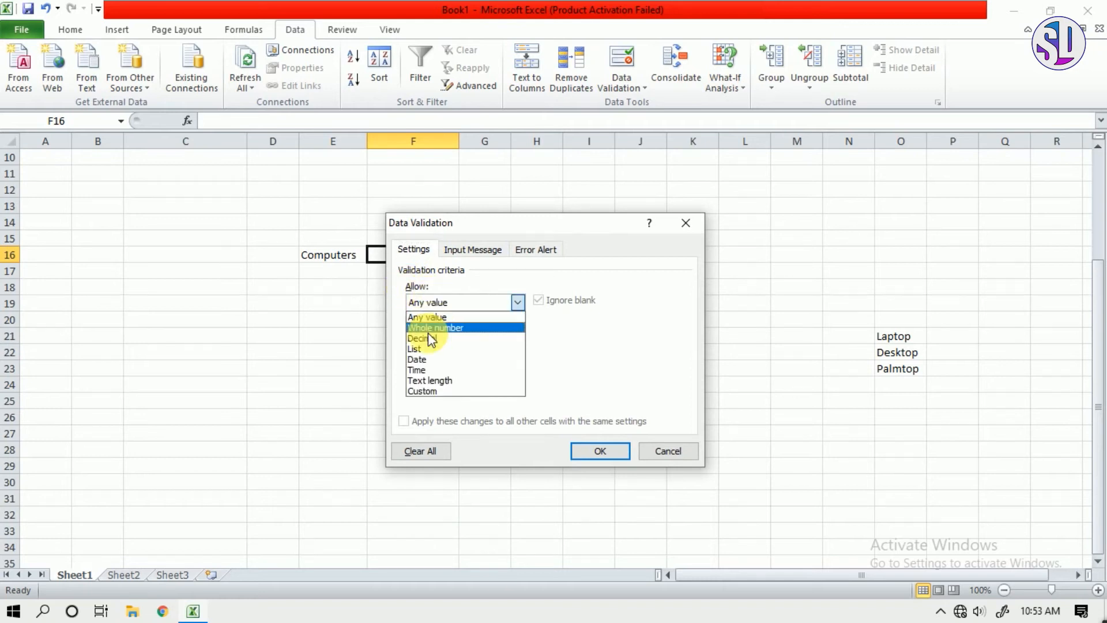
click(458, 349)
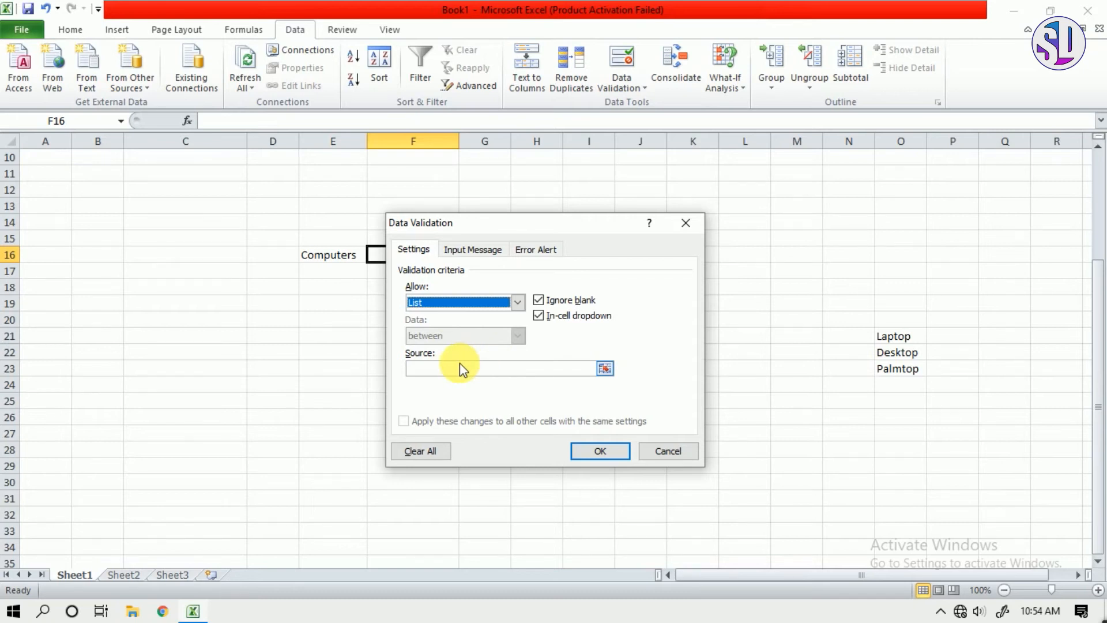
click(606, 369)
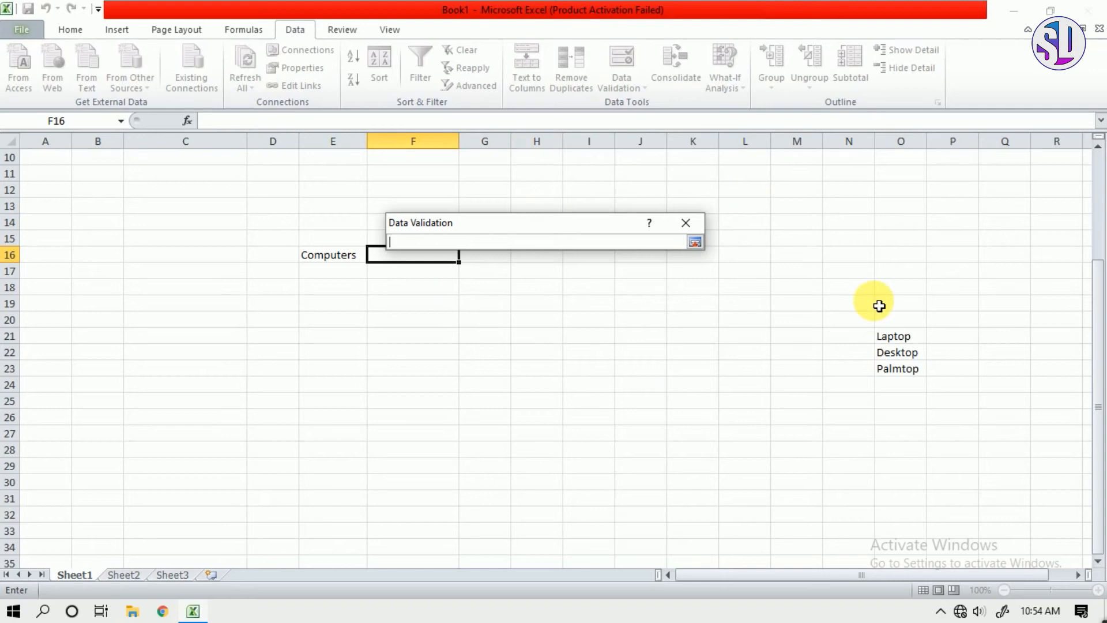
drag(893, 336, 897, 371)
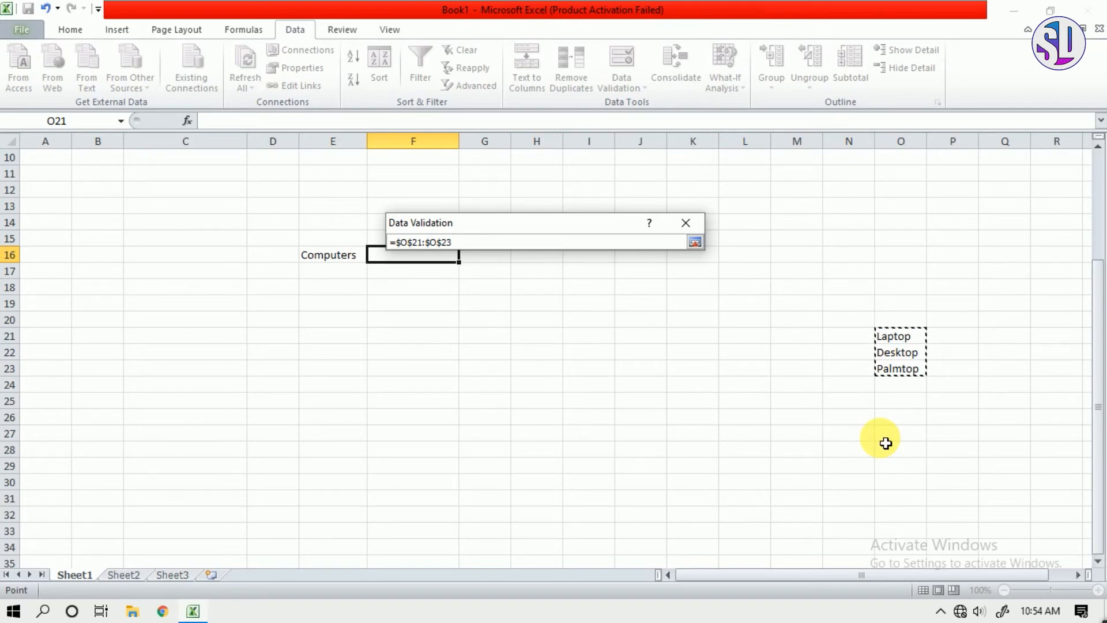
key(Return)
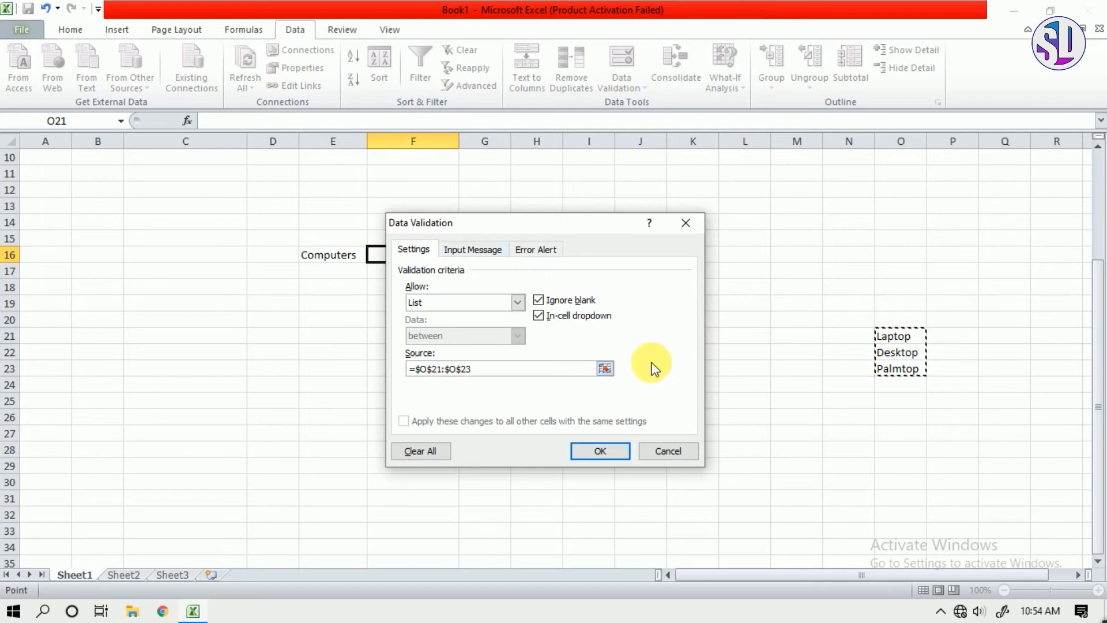
drag(471, 368, 378, 371)
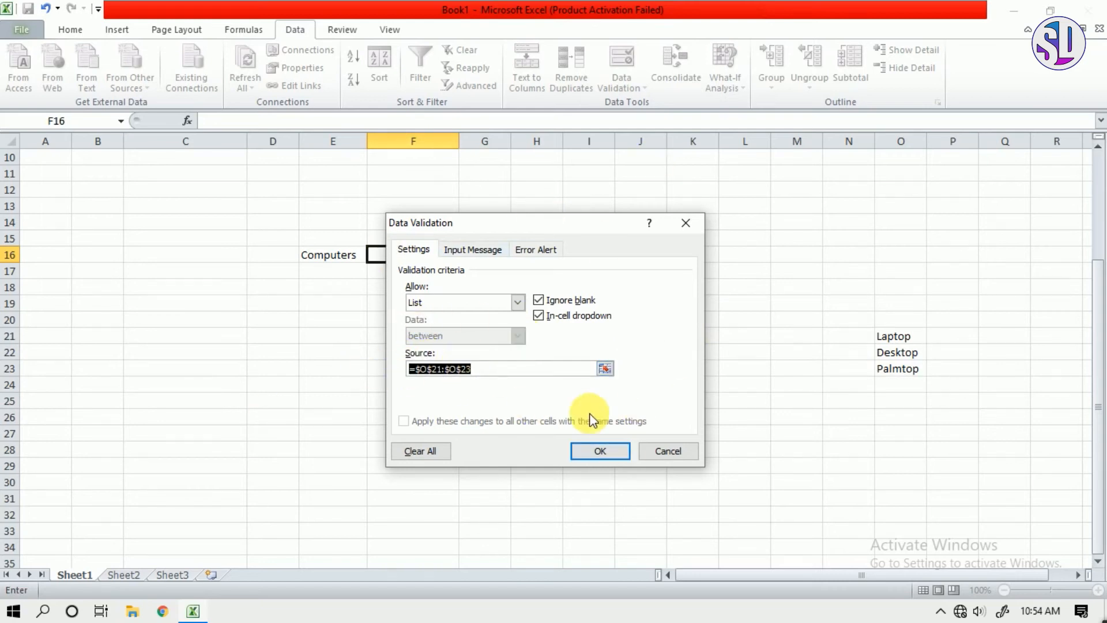
click(597, 455)
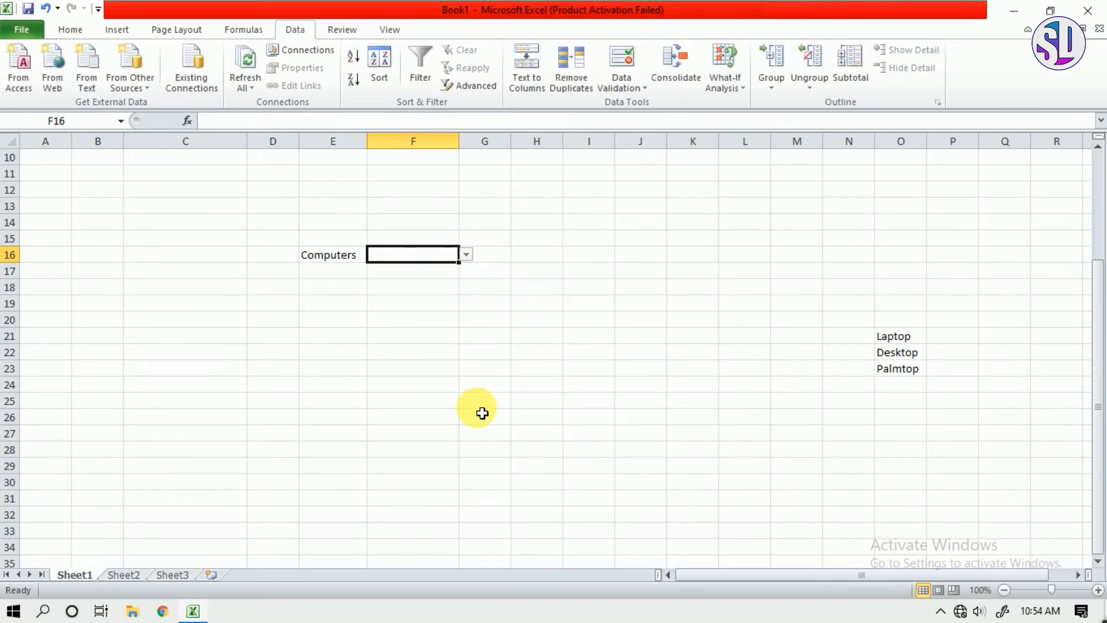
Try the drop-down in cell F16 by choosing Desktop, Laptop and Desktop again, and finish with Palmtop selected.
click(469, 258)
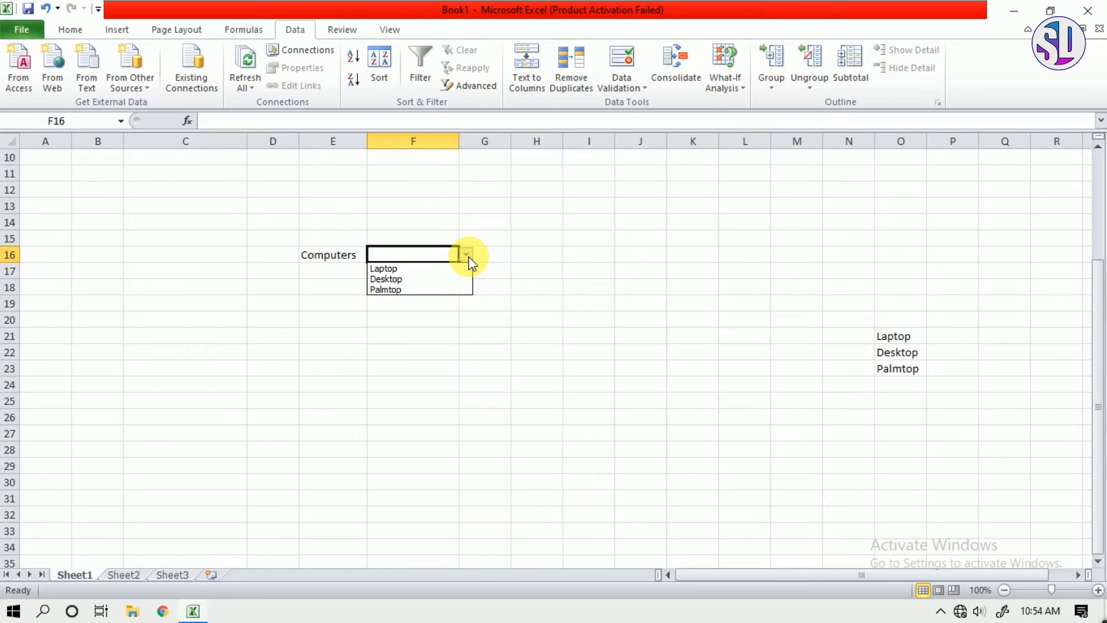
click(428, 279)
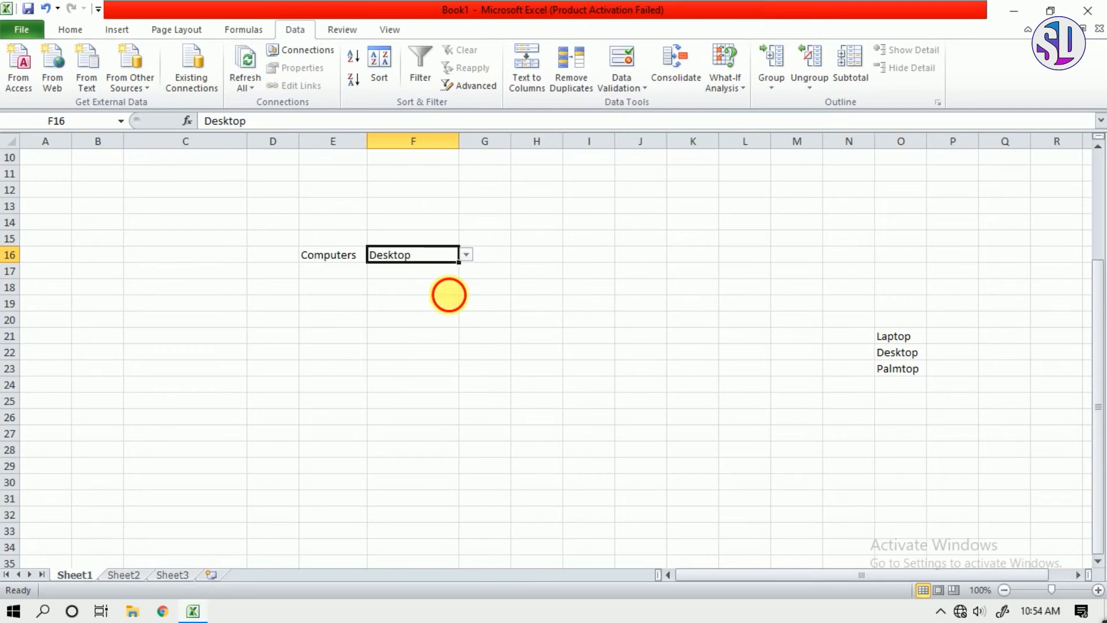
click(466, 254)
click(453, 265)
click(468, 254)
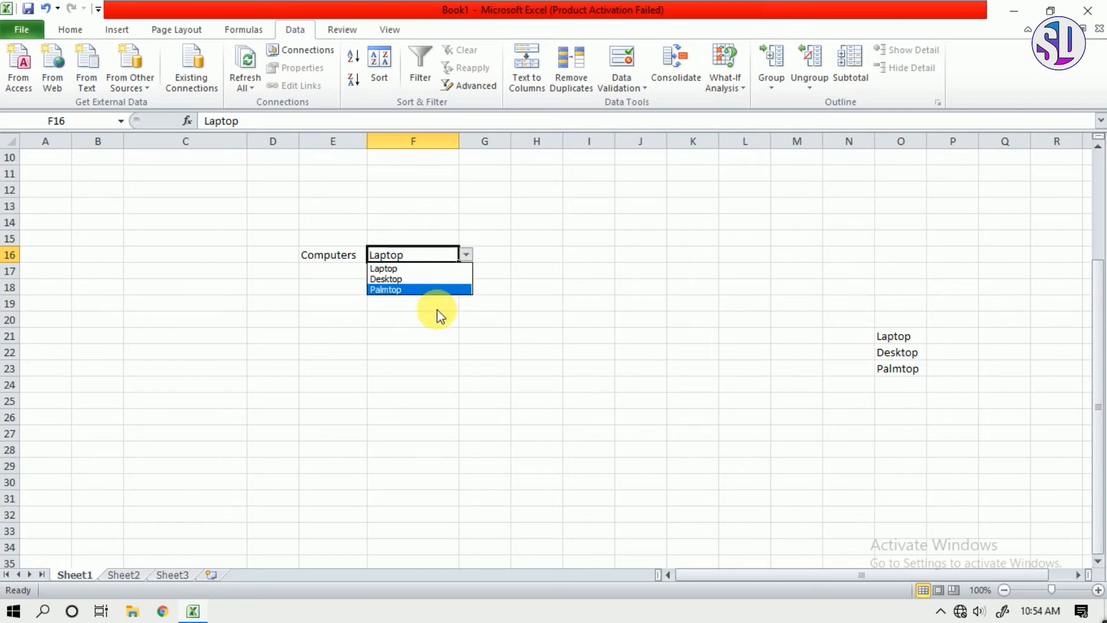
click(441, 281)
click(465, 254)
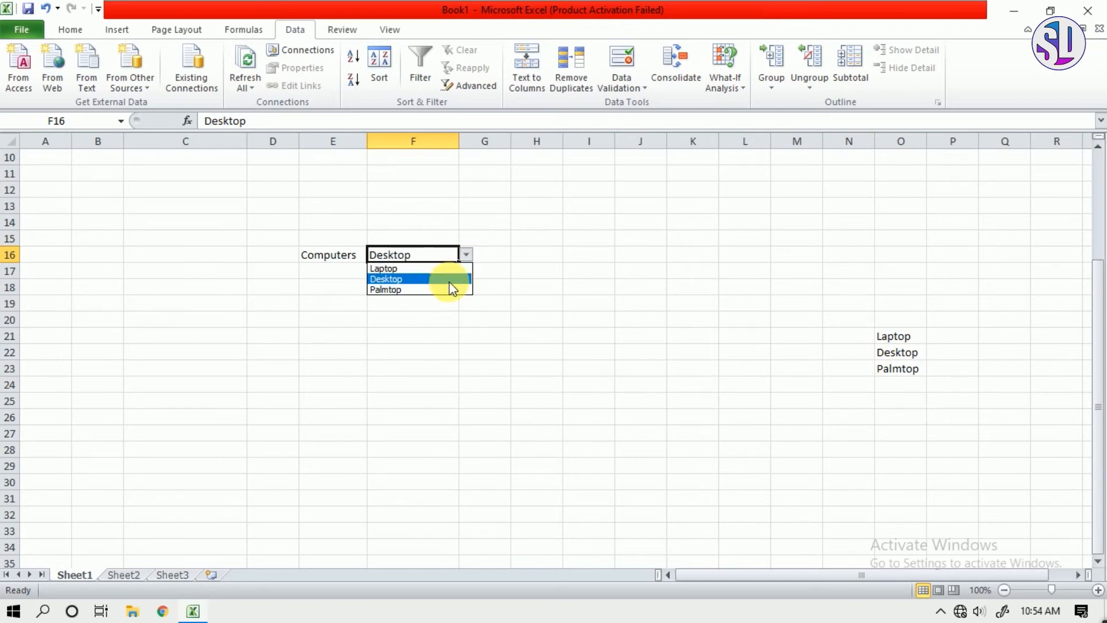
click(445, 291)
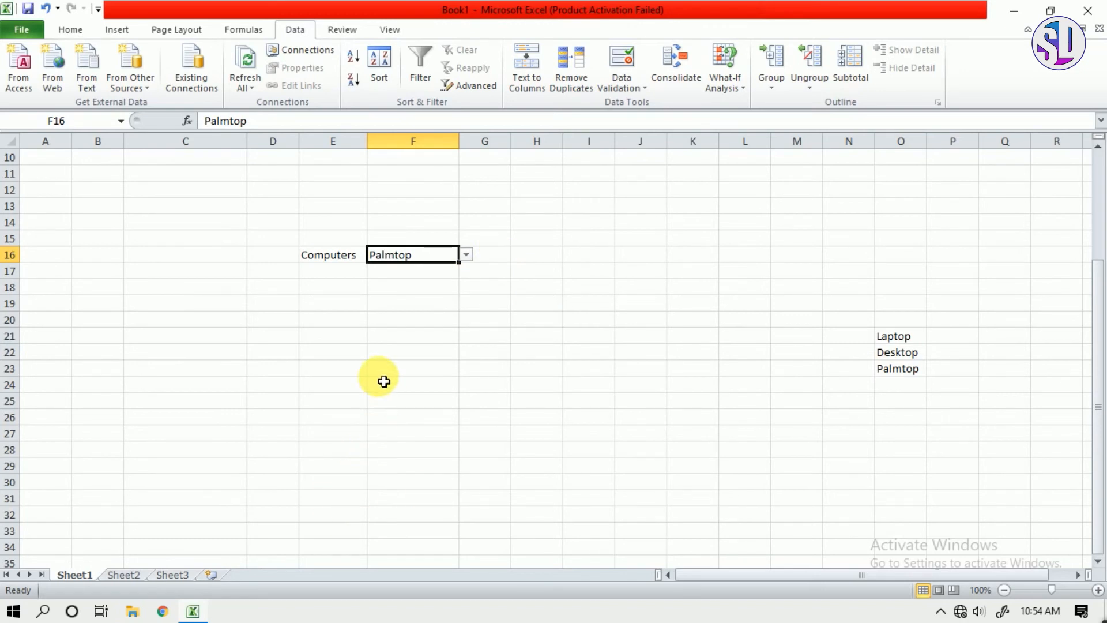
Enter the headings B'day, today, year, month and days in cells F38 to J38.
scroll(384, 381, down, 6)
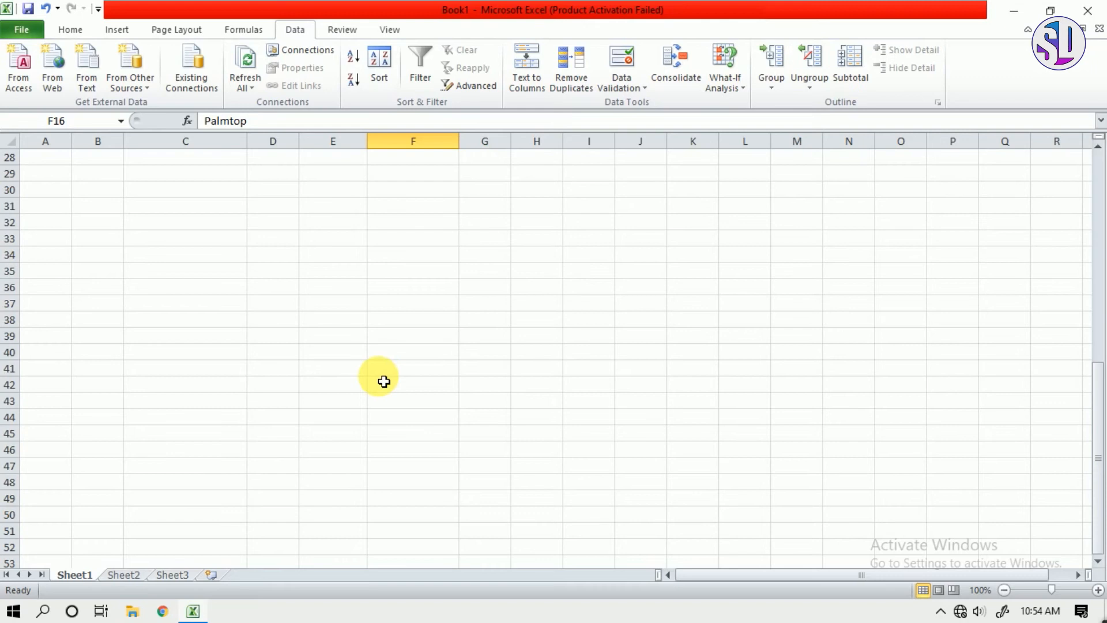
click(423, 323)
text(B'day)
key(Return)
key(Up)
key(Right)
text(today)
key(Tab)
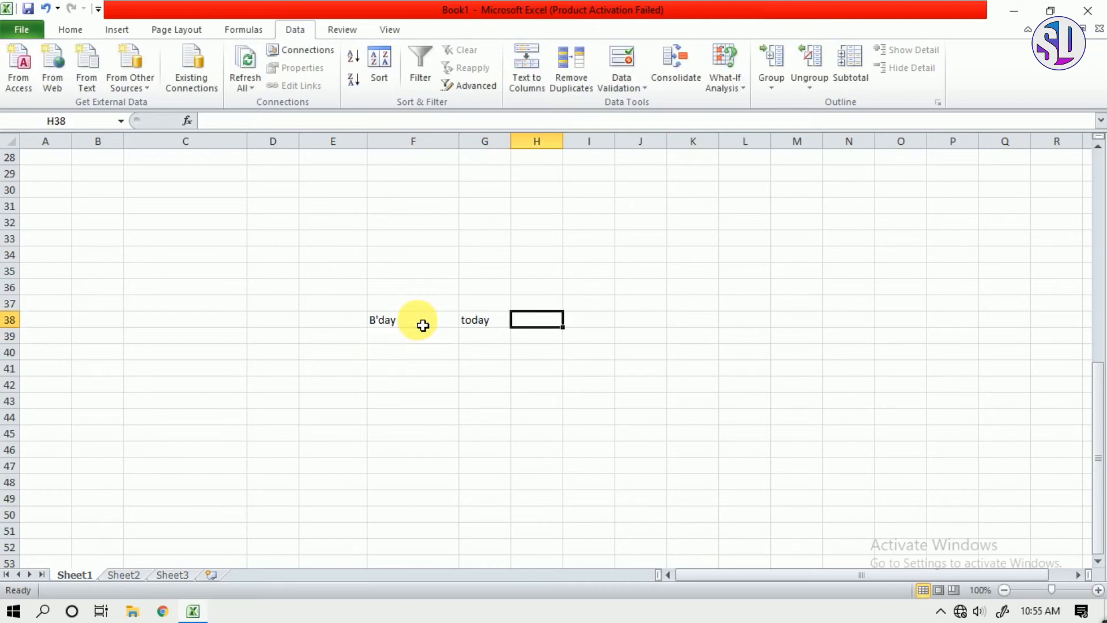
text(year)
key(Tab)
text(month)
key(Tab)
text(days)
Enter the date of birth in year/month/day order in cell F39 under the B'day heading.
click(409, 335)
text(1968/08/)
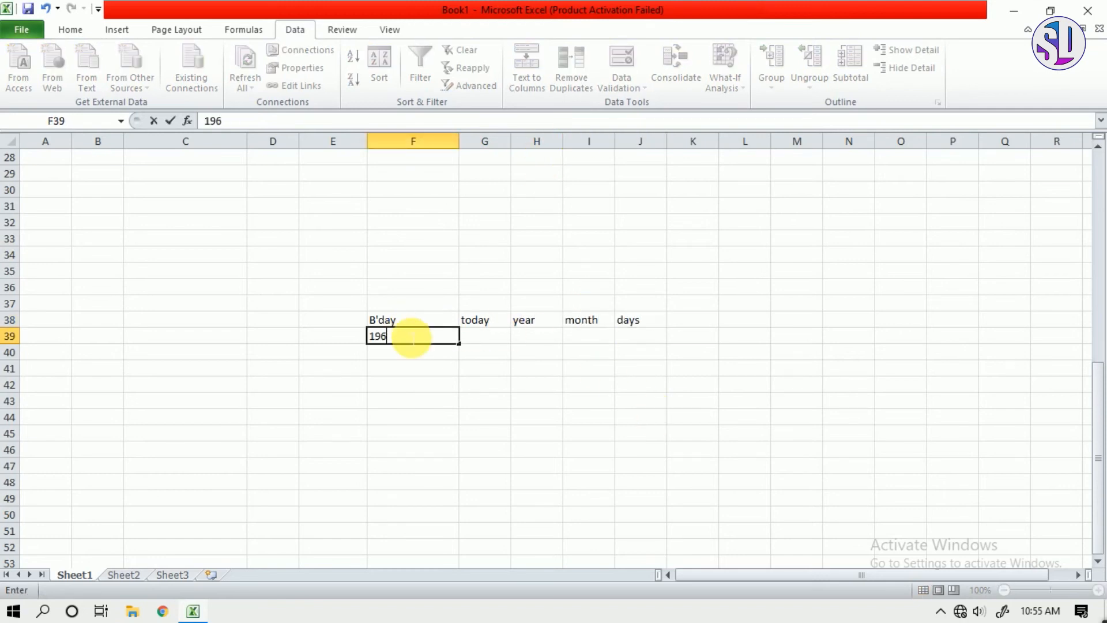
text(15)
click(478, 320)
click(482, 337)
text(=today())
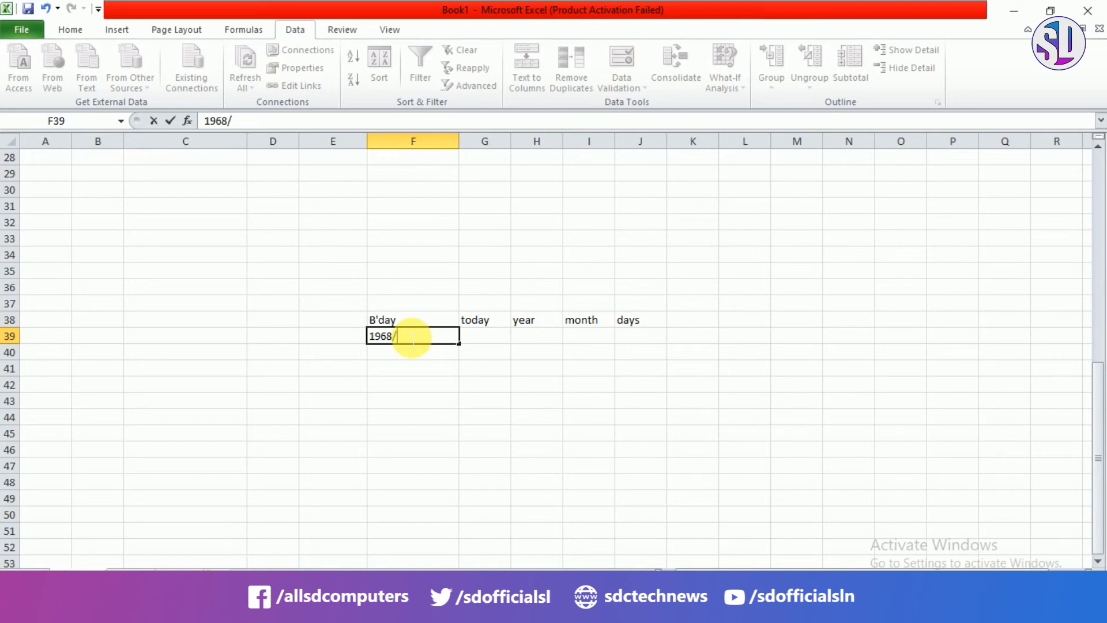
text(08/15)
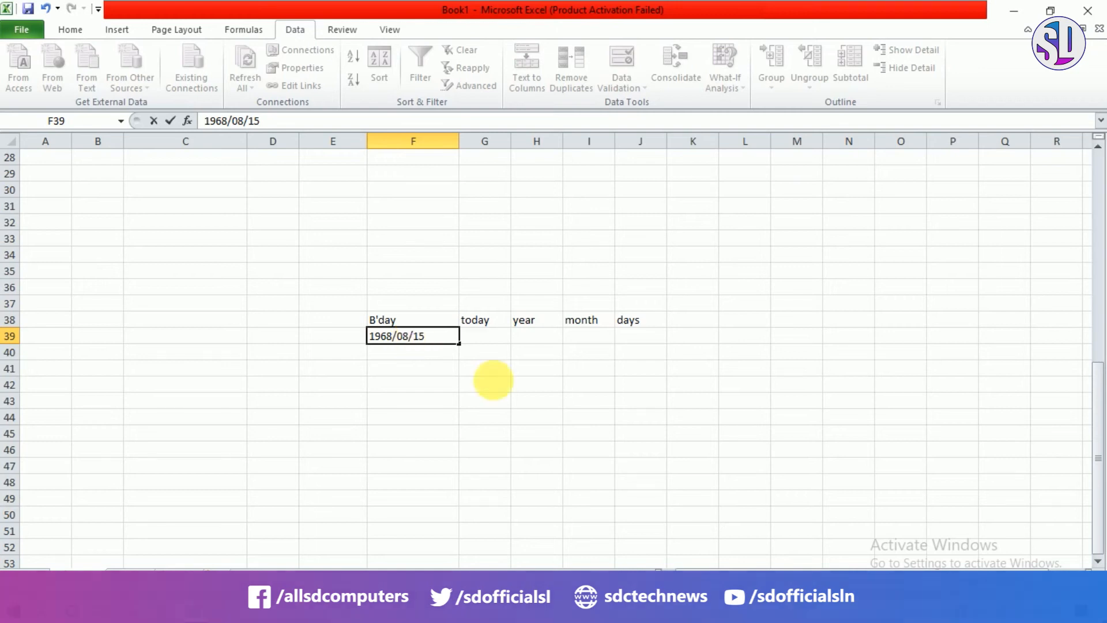
Enter the formula =today() in cell G39 and widen columns G and F slightly.
click(482, 342)
text(=today())
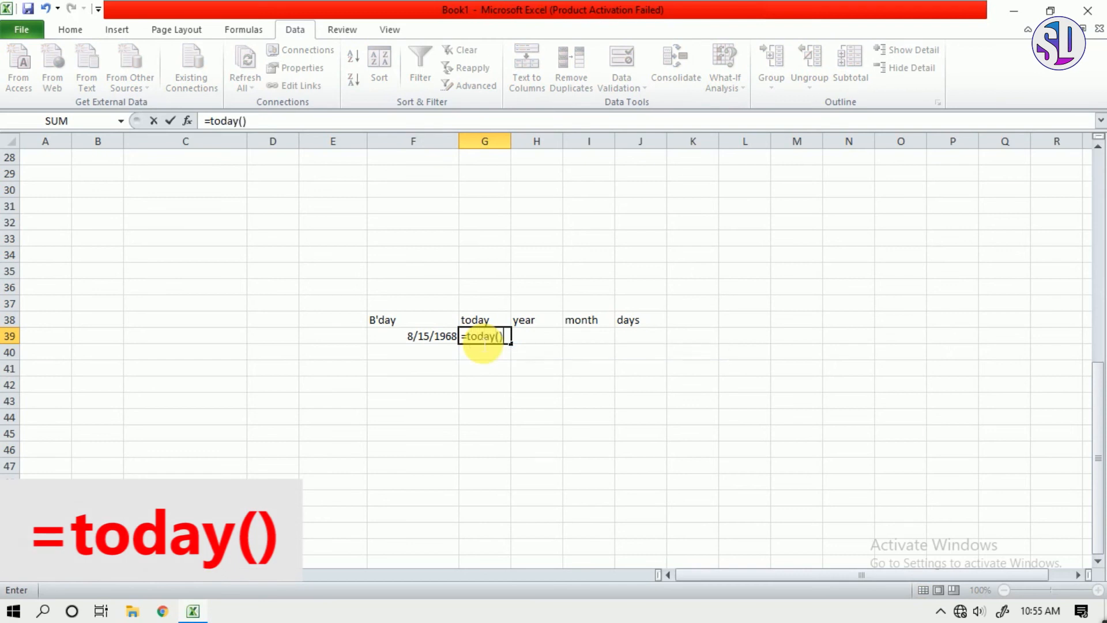
key(Return)
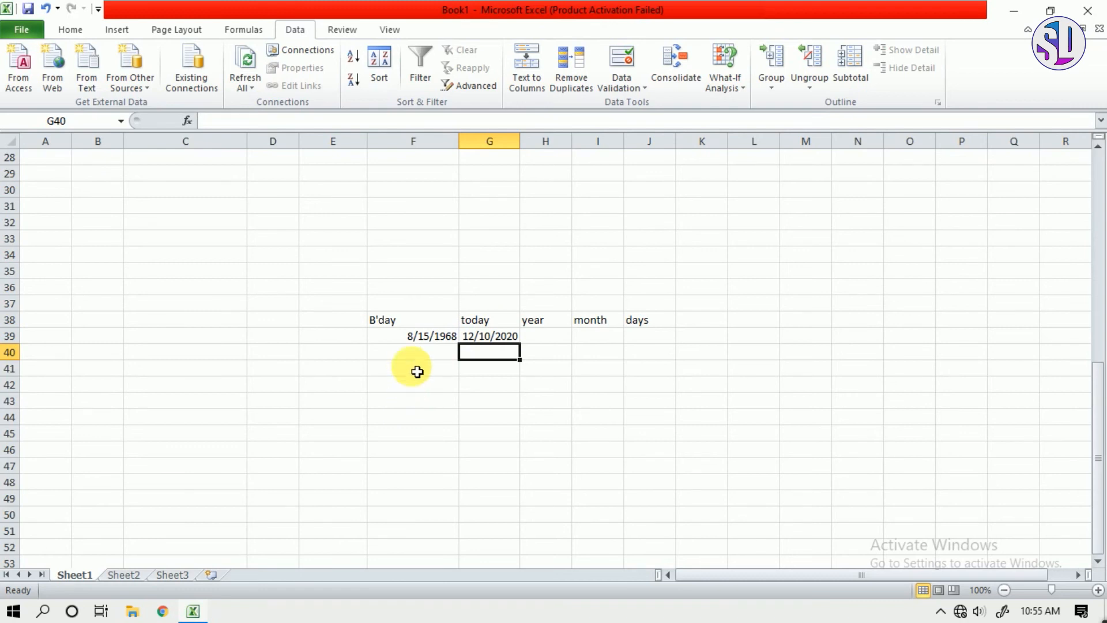
drag(521, 141, 554, 142)
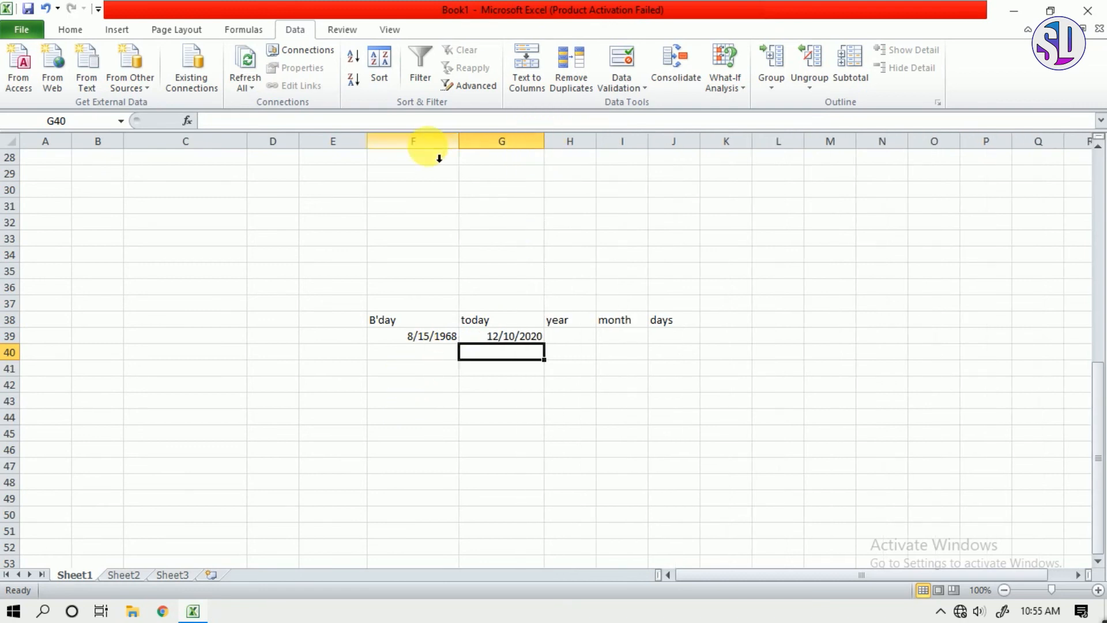
drag(459, 142, 476, 142)
click(452, 335)
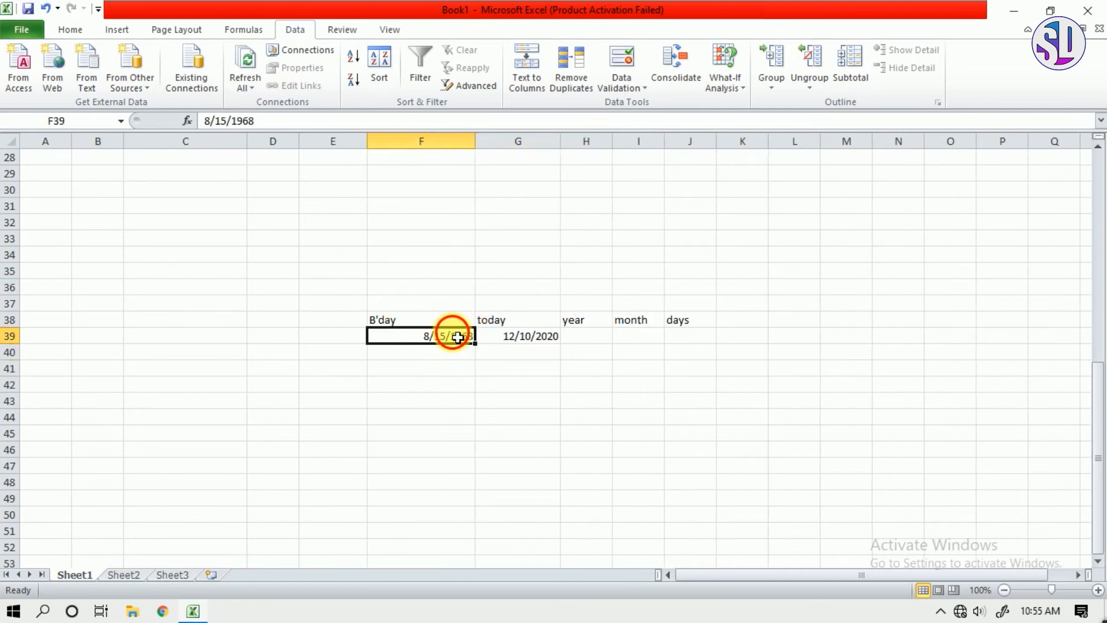
click(502, 335)
click(599, 338)
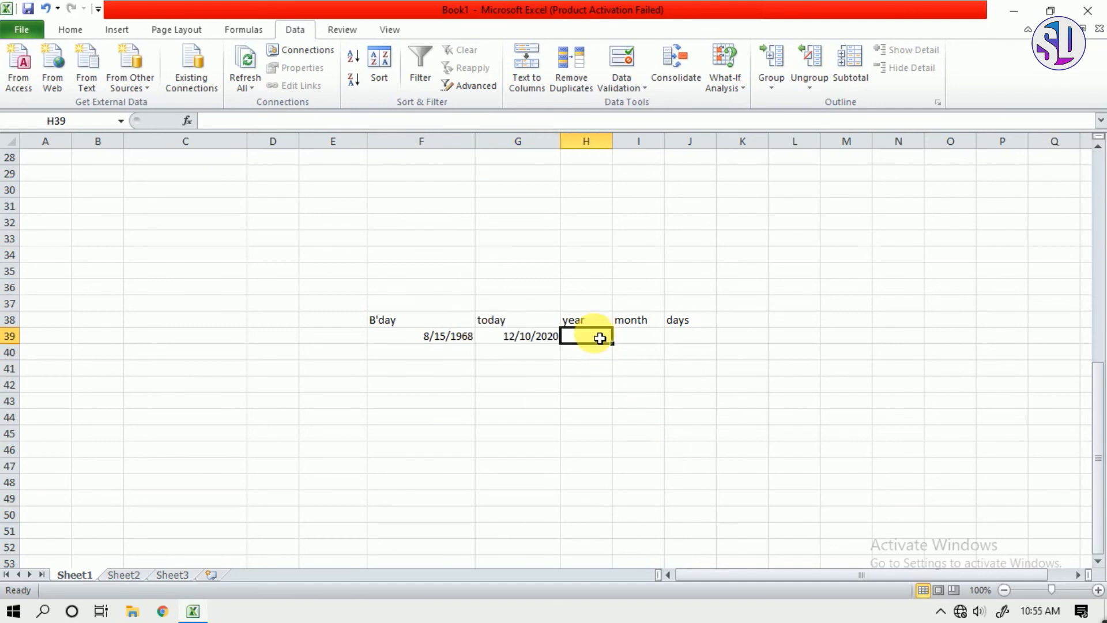
click(627, 338)
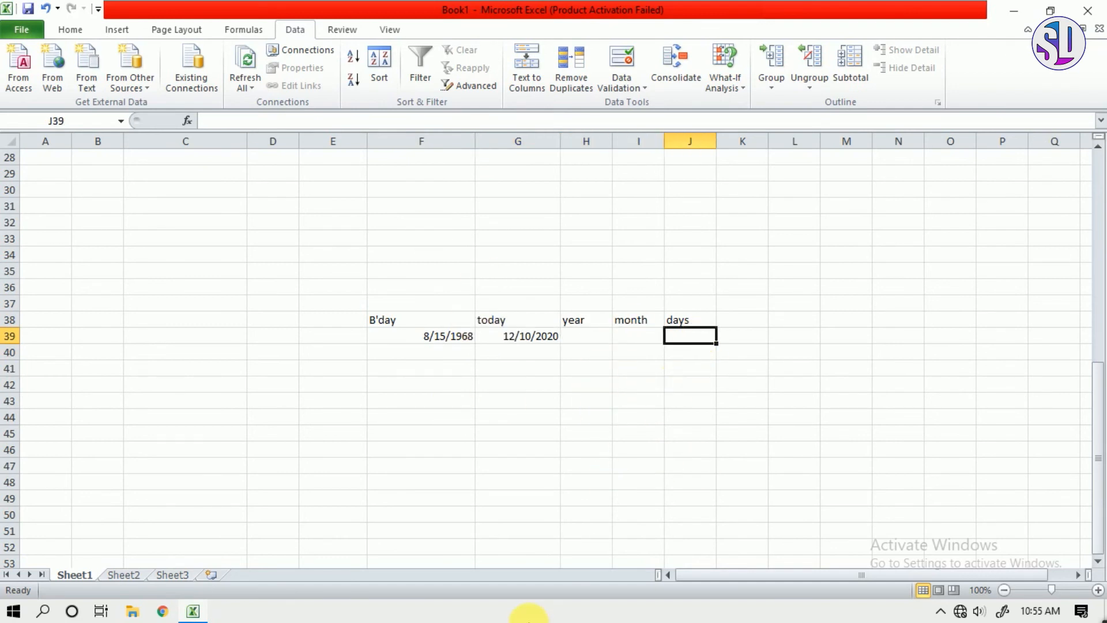
Calculate the age in years in cell H39 with the formula =datedif(F39,G39,"y").
click(583, 347)
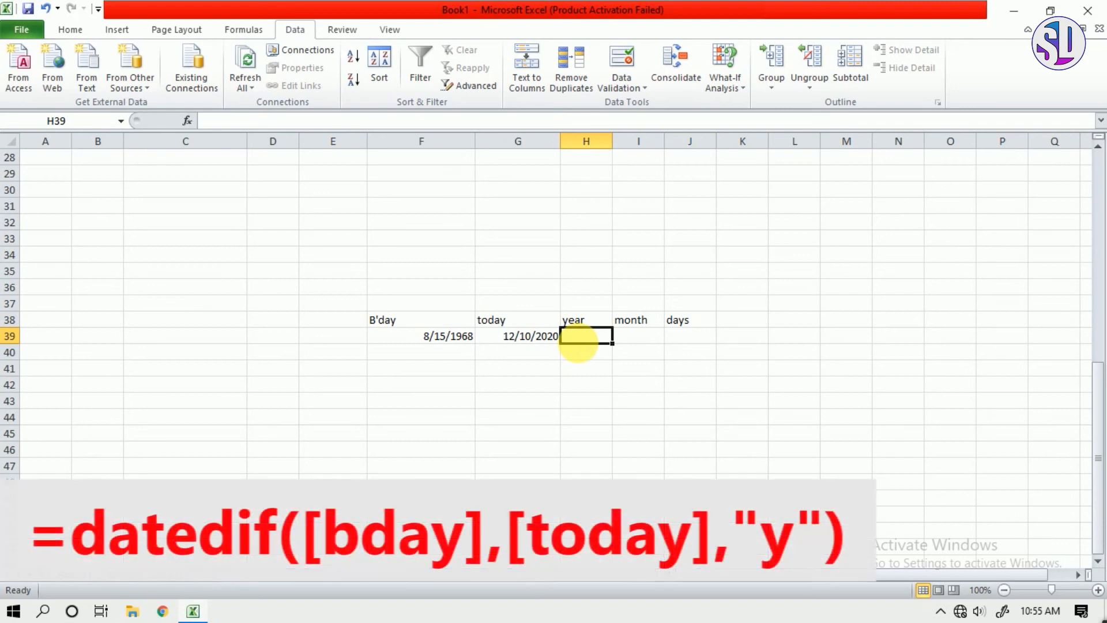
text(=datedif()
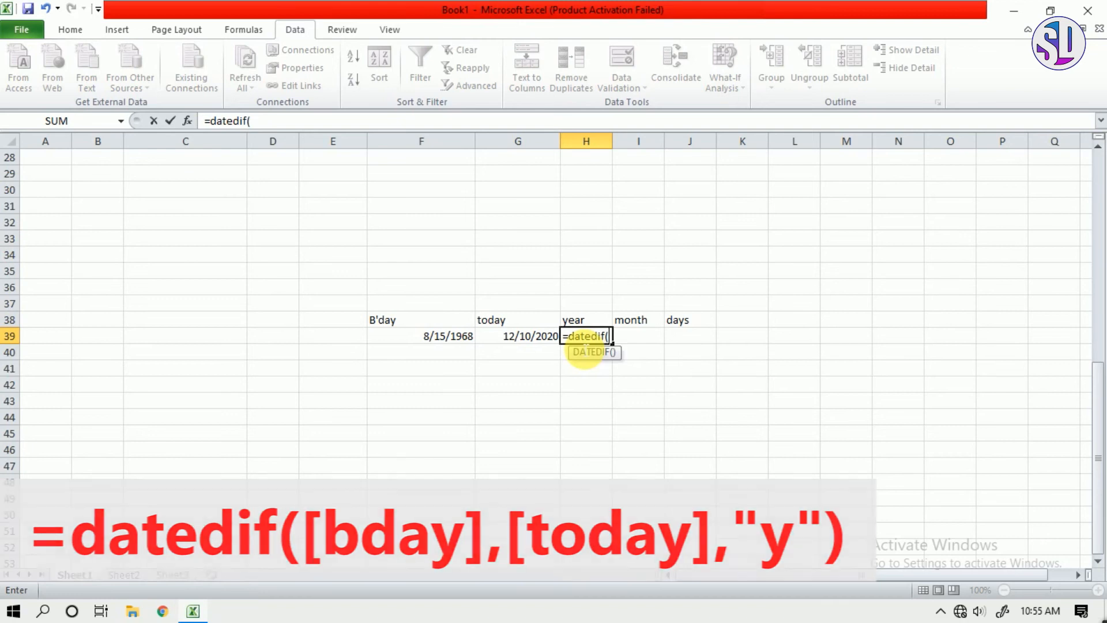
click(445, 343)
text(,)
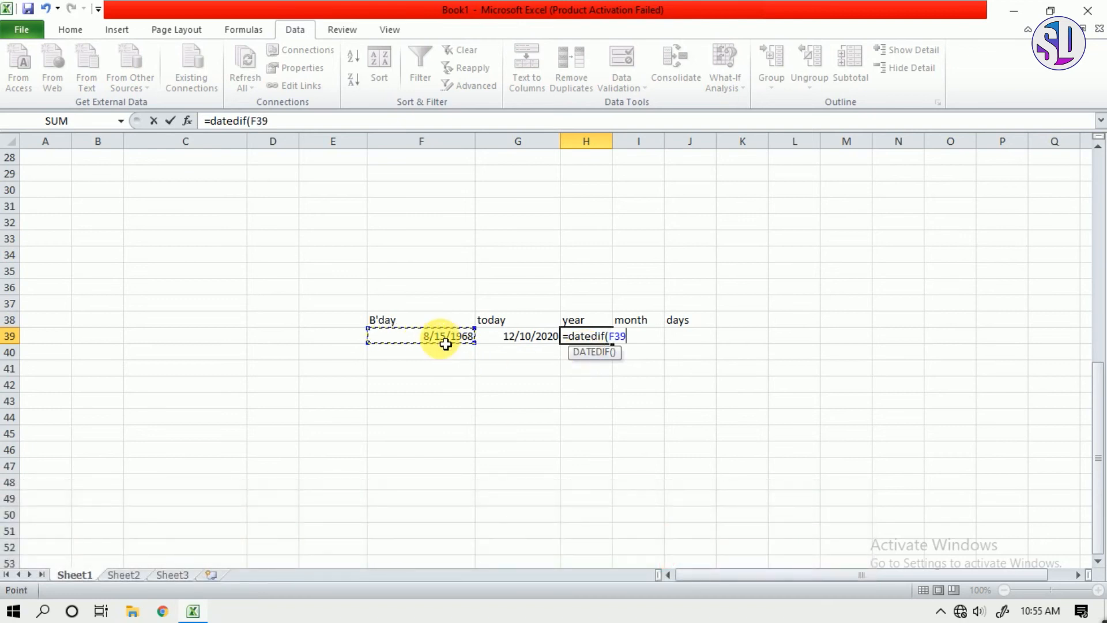
click(506, 345)
text(,)
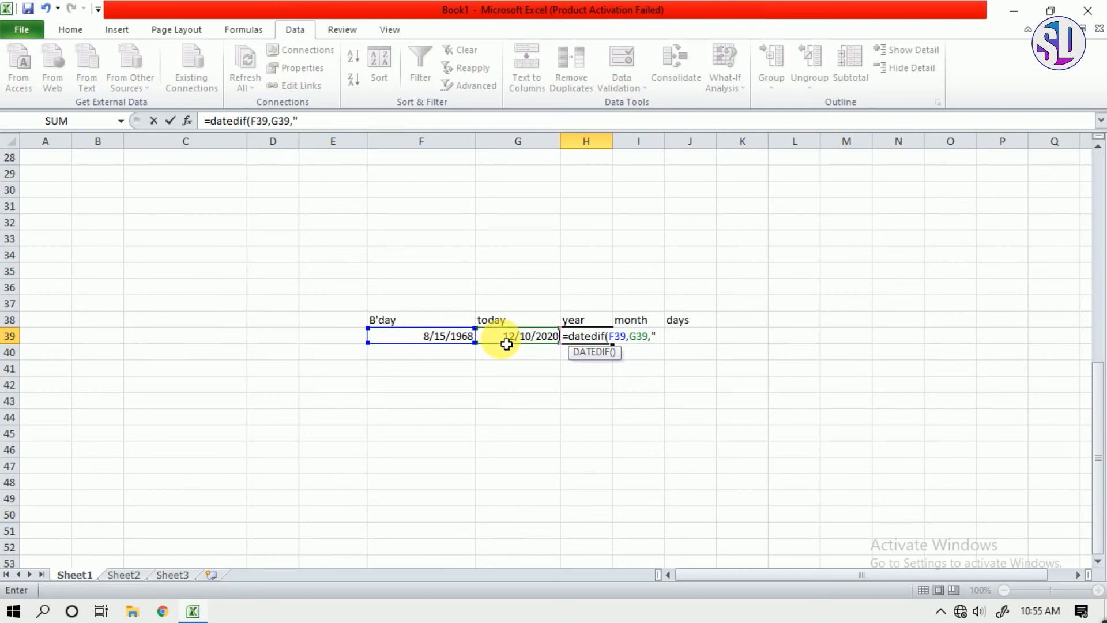
text("y"))
key(Return)
Calculate the age in months in cell I39 with the formula =datedif(F39,G39,"m").
click(638, 337)
text(=)
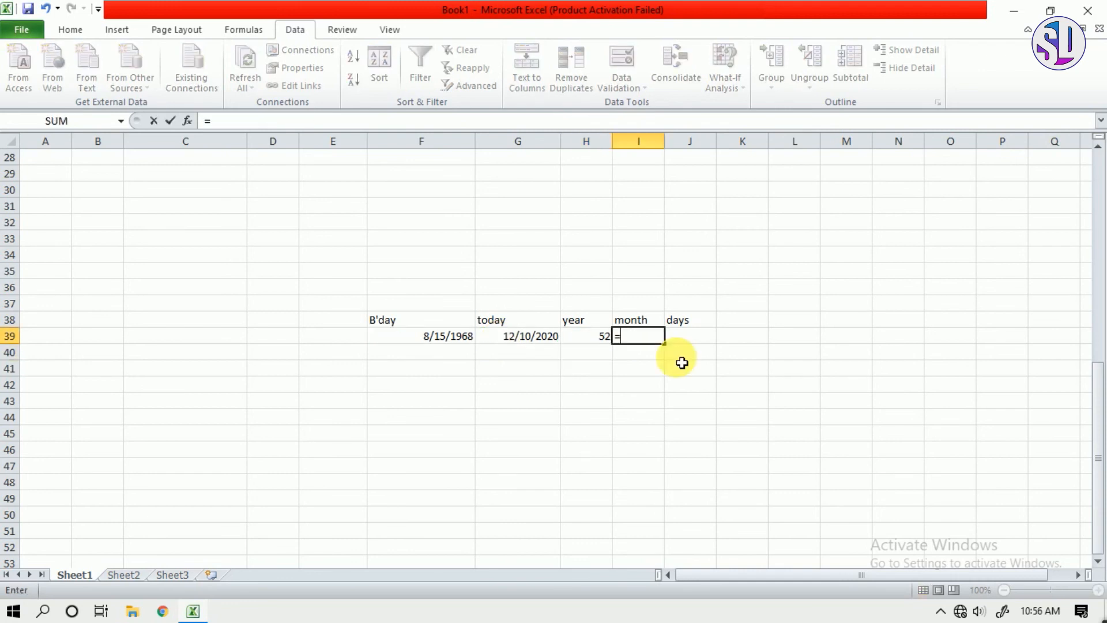
text(datedif())
key(Return)
key(Return)
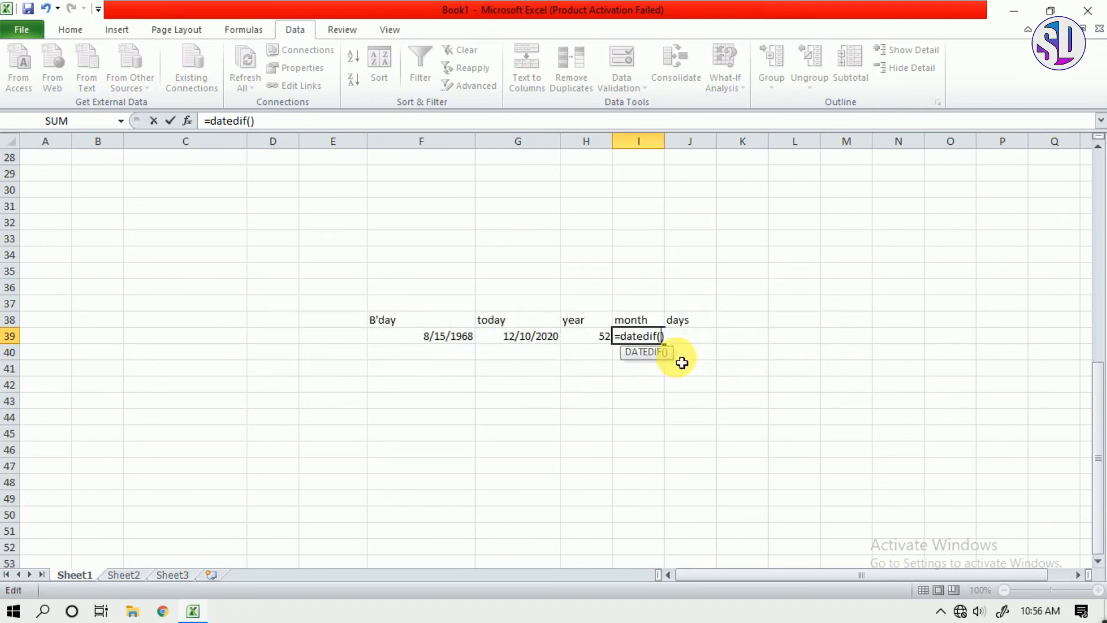
click(468, 340)
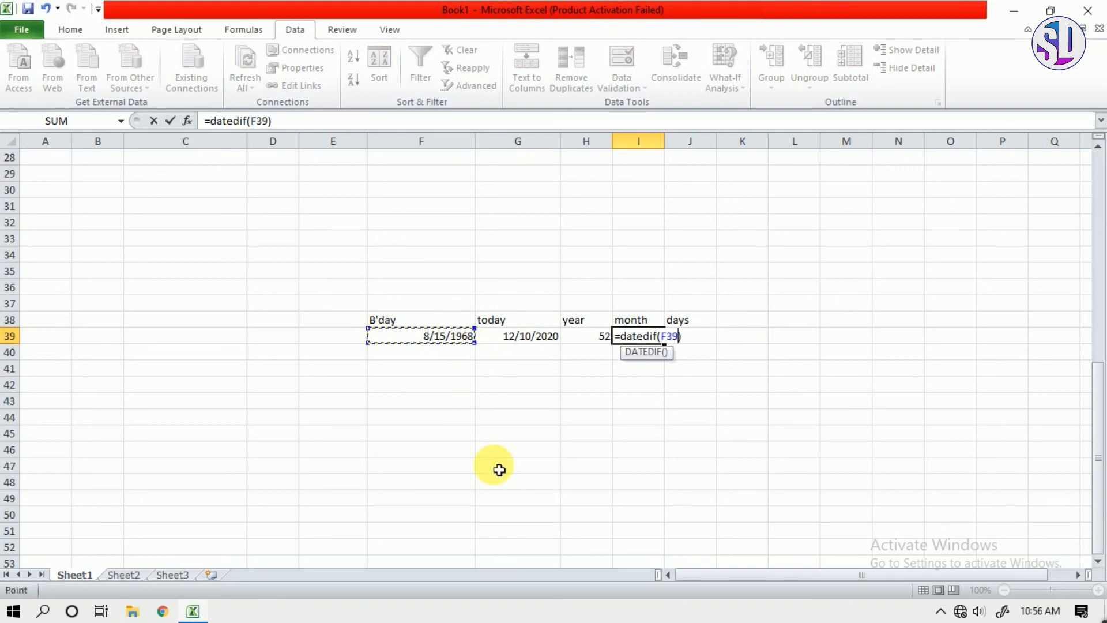
text(,)
click(517, 340)
text(,")
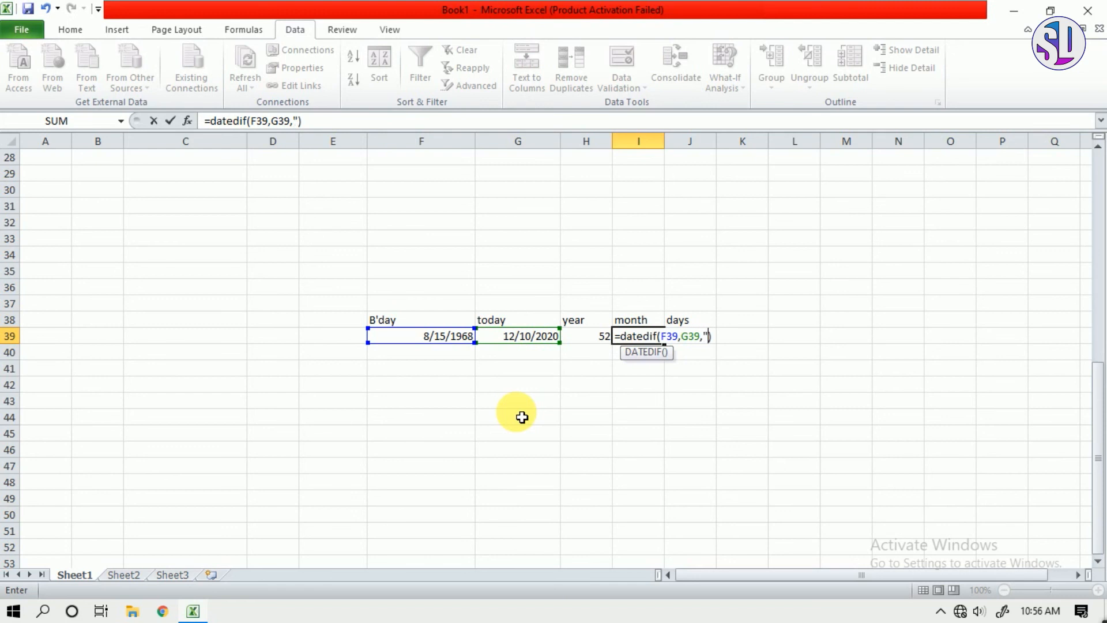
text(m")
key(ctrl+Return)
key(Right)
key(Right)
key(Right)
key(Right)
key(Right)
key(Right)
click(458, 337)
click(522, 337)
click(640, 337)
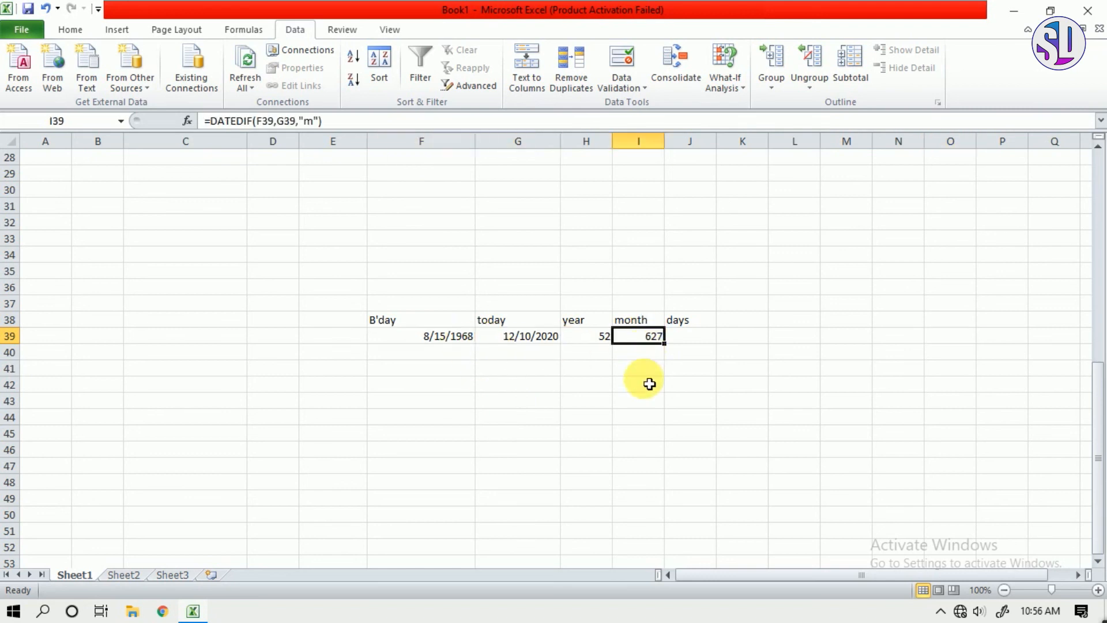
Calculate the age in days in cell J39 with the formula =datedif(F39,G39,"d").
click(698, 342)
text(=d)
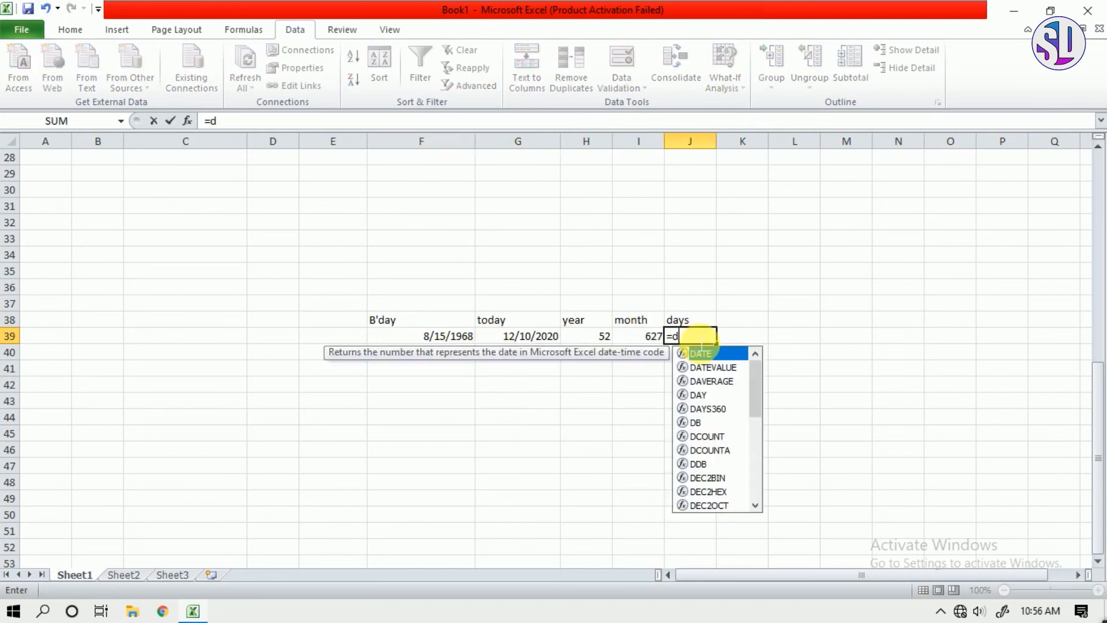
text(atedif()
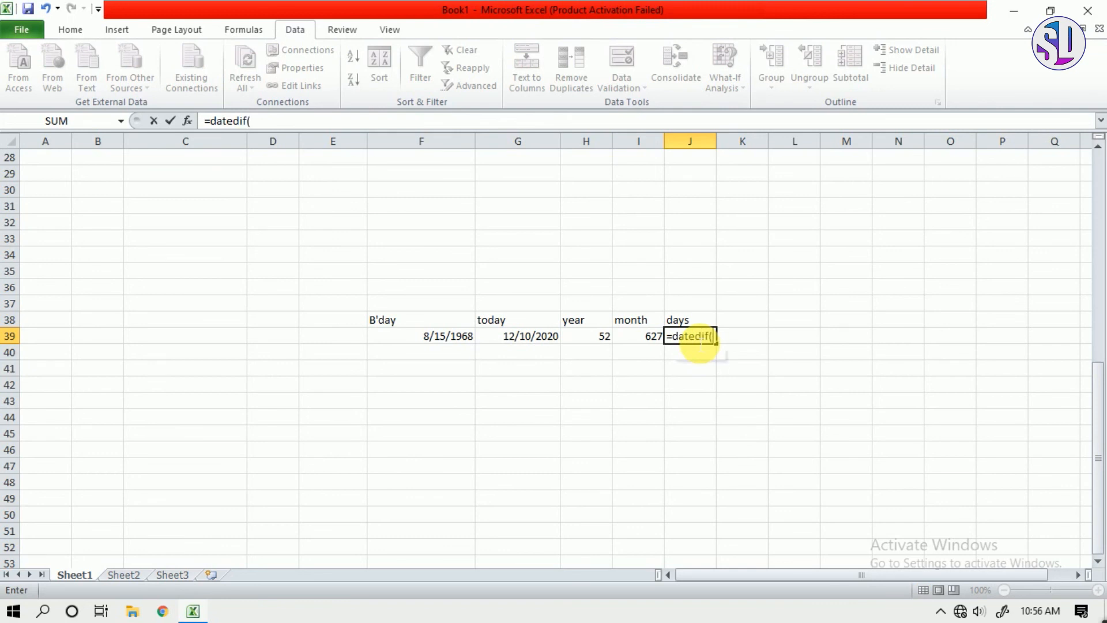
click(407, 336)
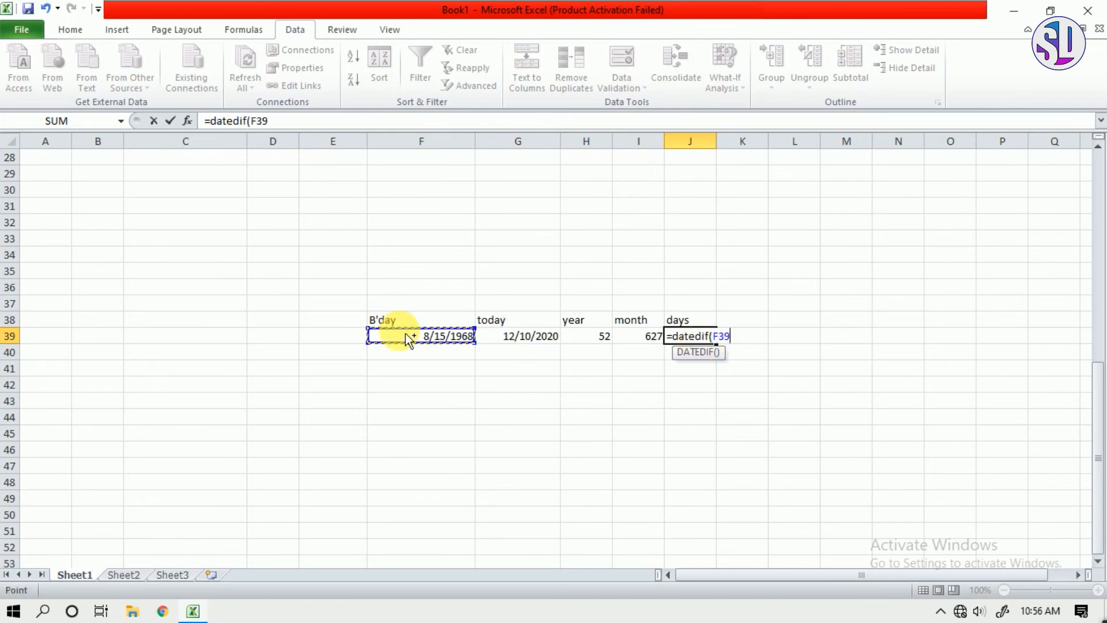
text(,)
click(524, 342)
text(,"d)
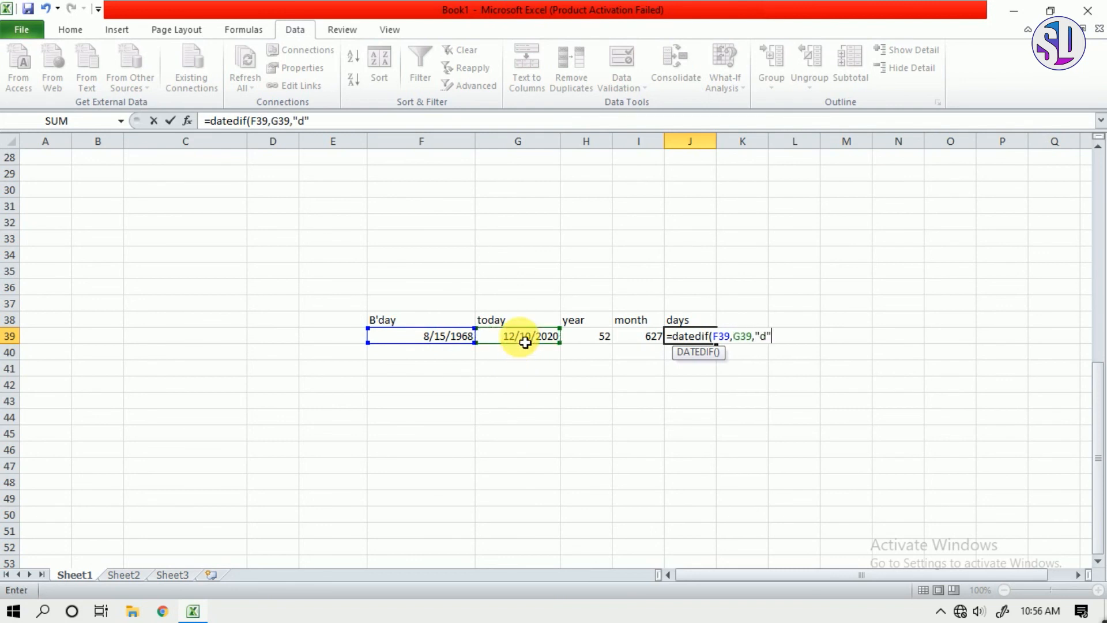
text("))
key(Return)
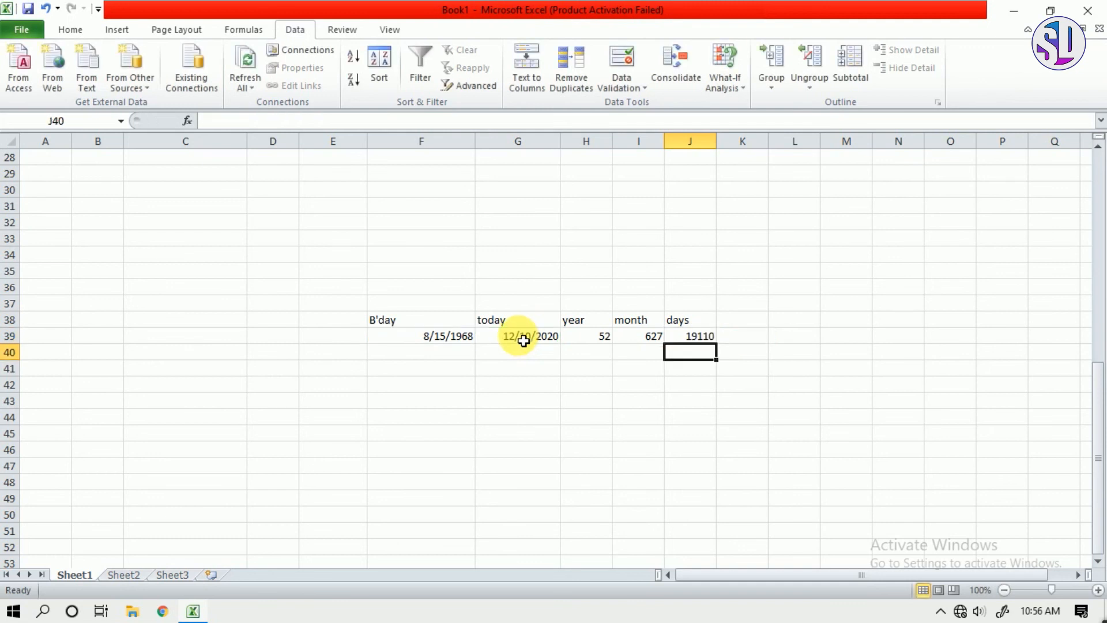
Review the date and age cells F39 through J39 one by one, and close the workbook without saving the changes.
click(433, 336)
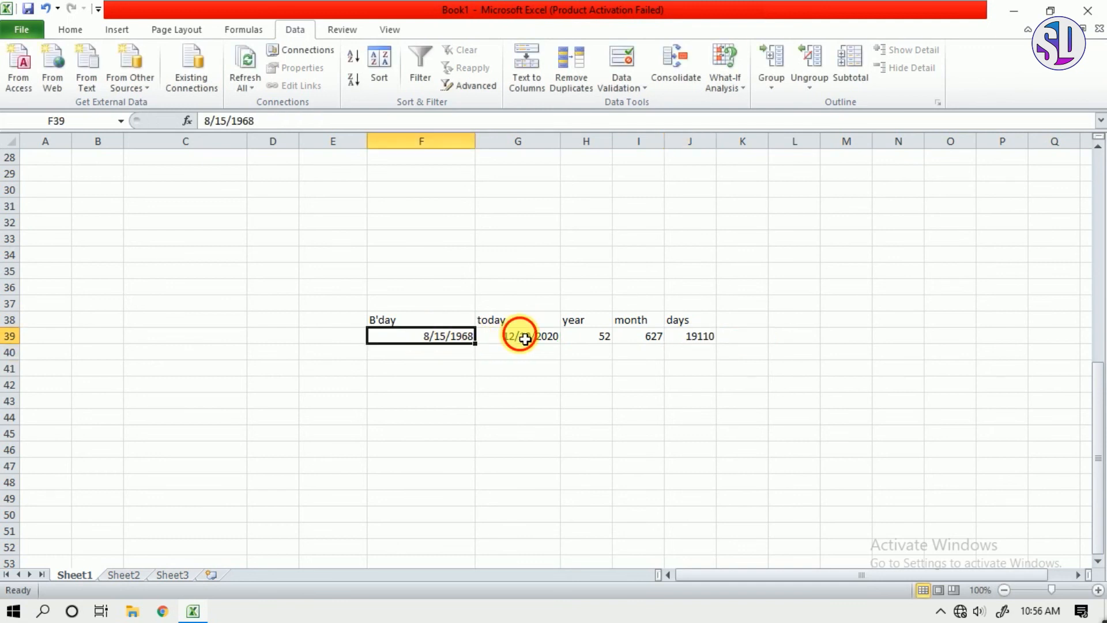
click(519, 336)
click(587, 339)
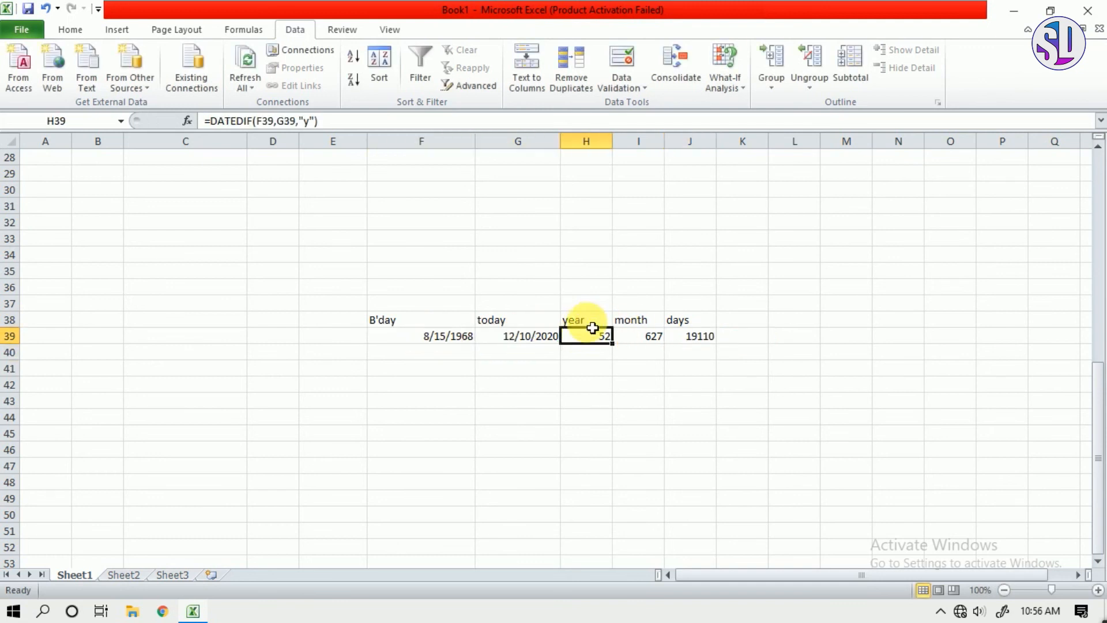
click(635, 339)
click(699, 337)
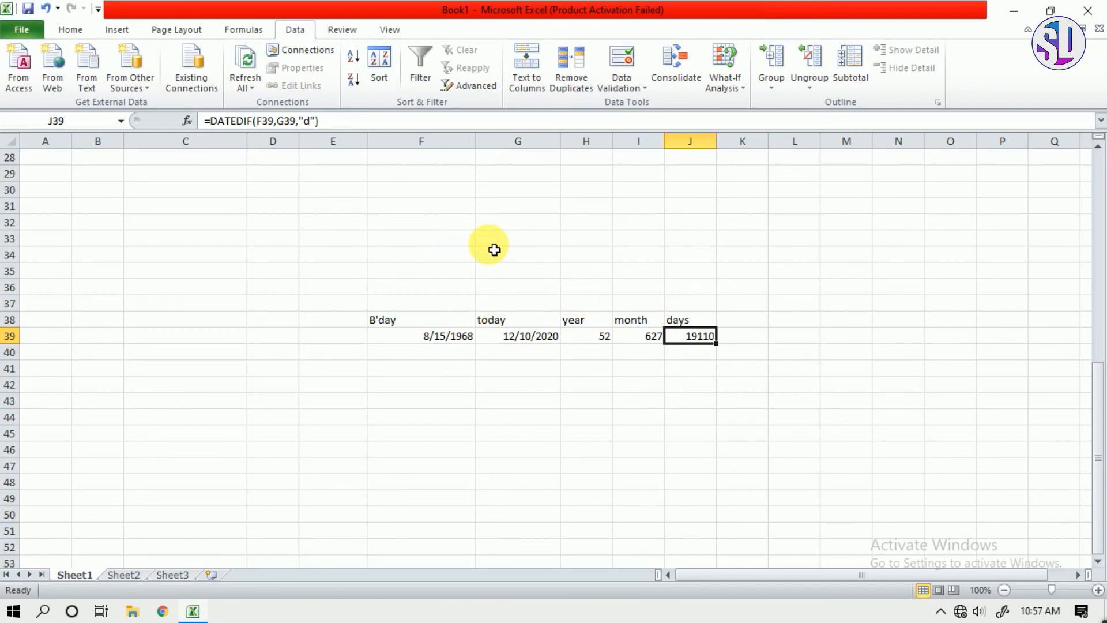
click(1087, 10)
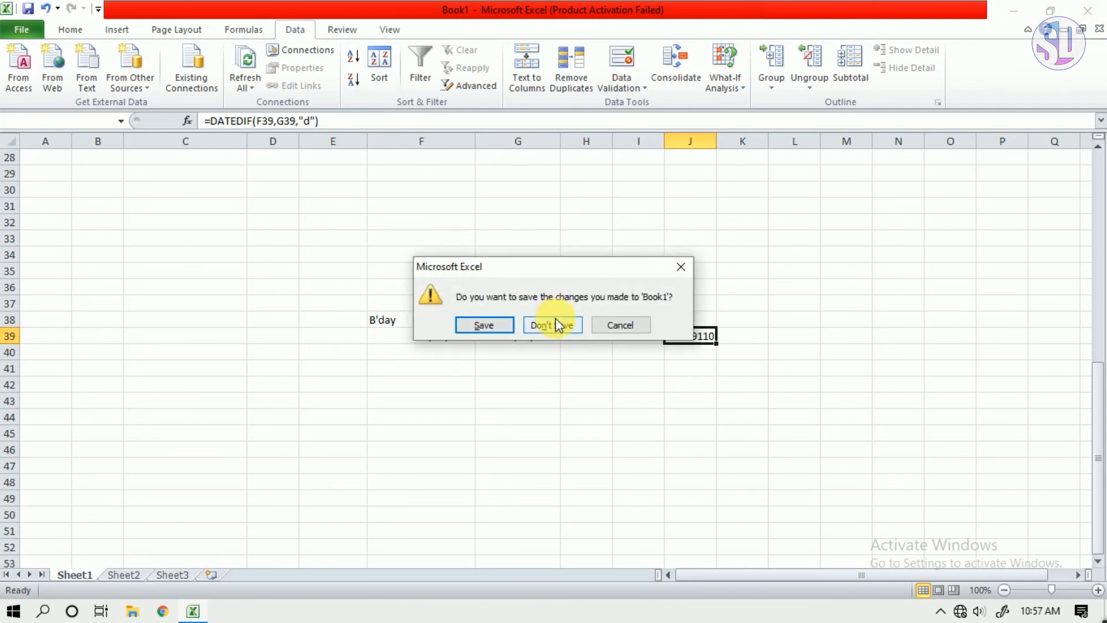
click(555, 322)
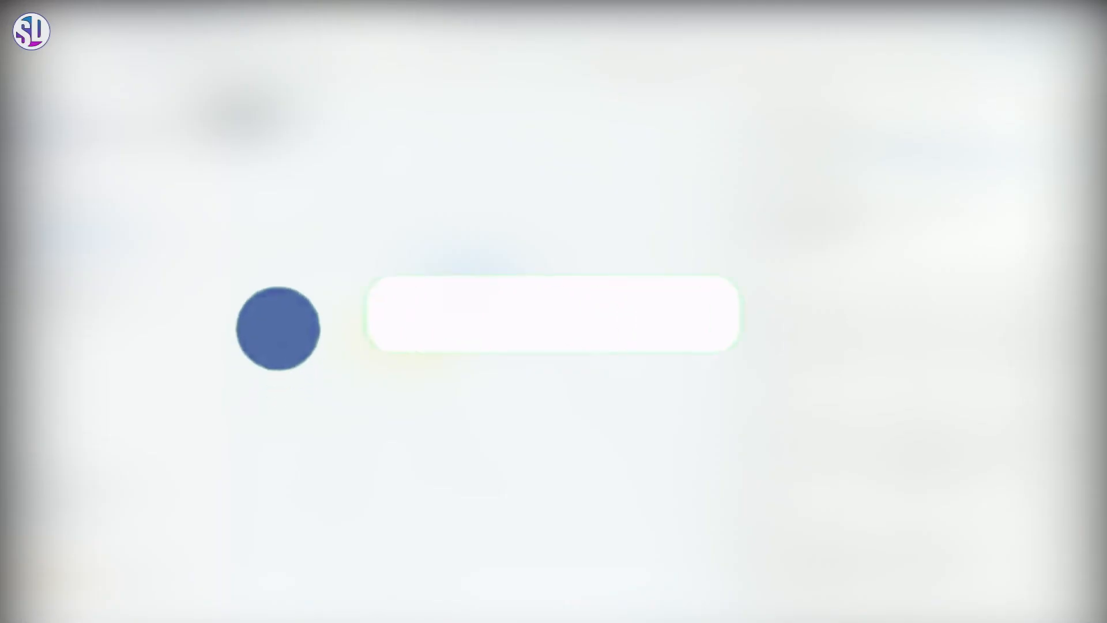